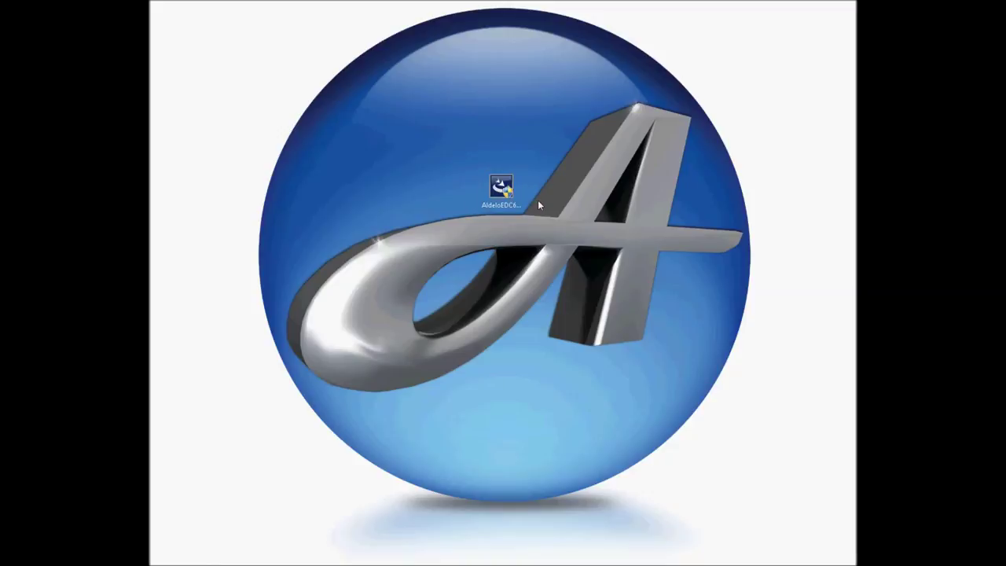
Step: Launch the AldeloEDC6 installer and approve its User Account Control prompt
double_click(503, 192)
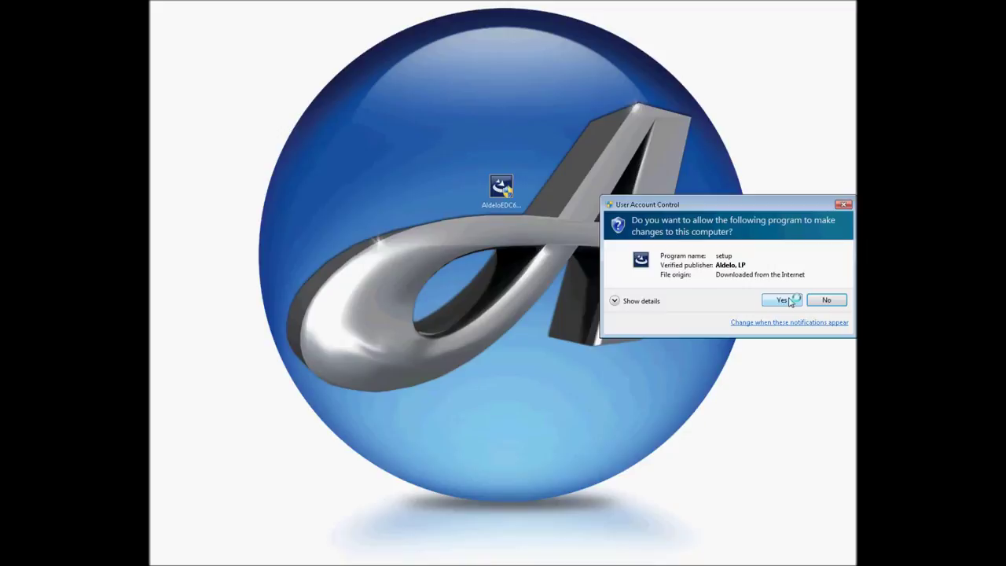
left_click(781, 300)
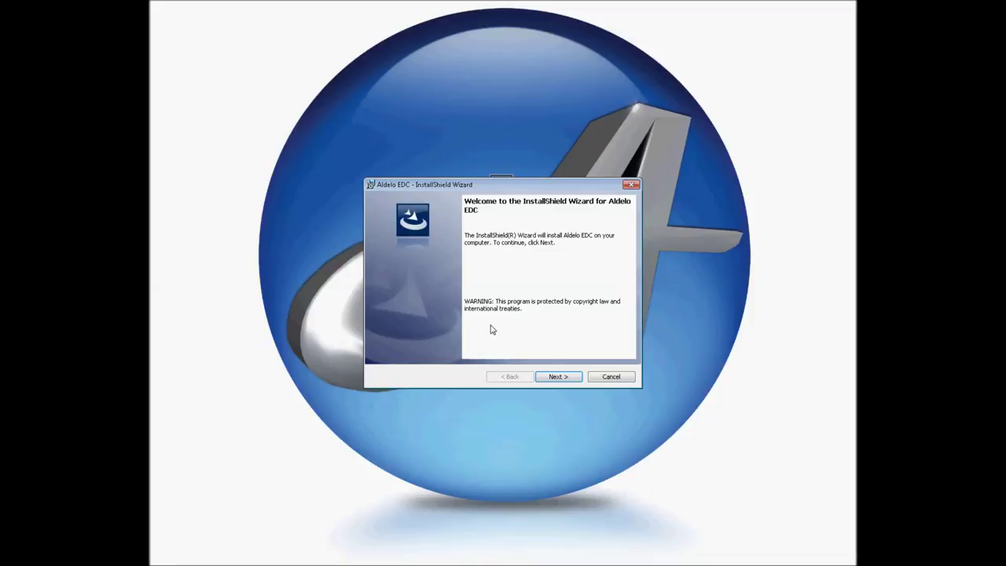
Step: Move past the welcome page and accept the license agreement terms
left_click(559, 377)
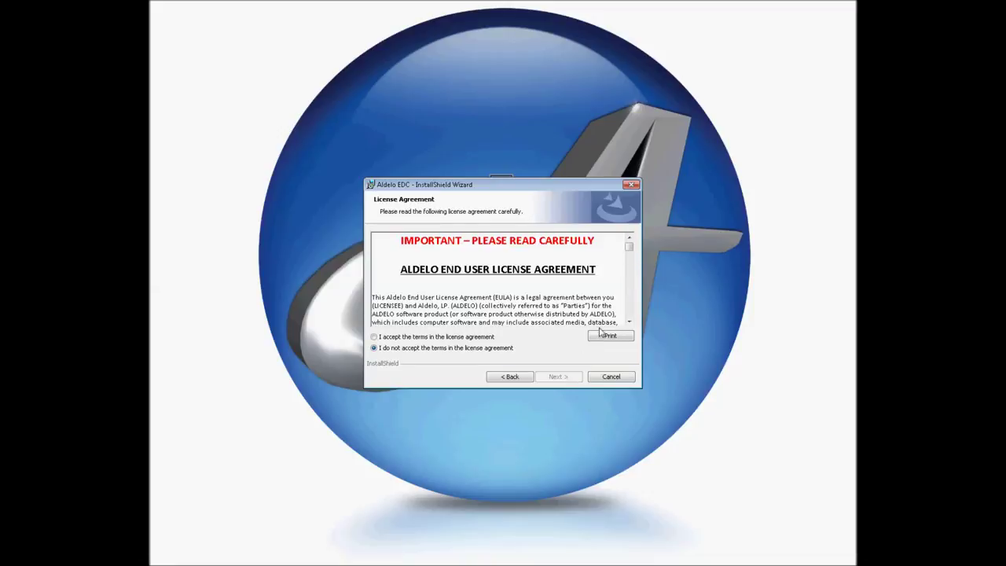
scroll(628, 250, "down", 1)
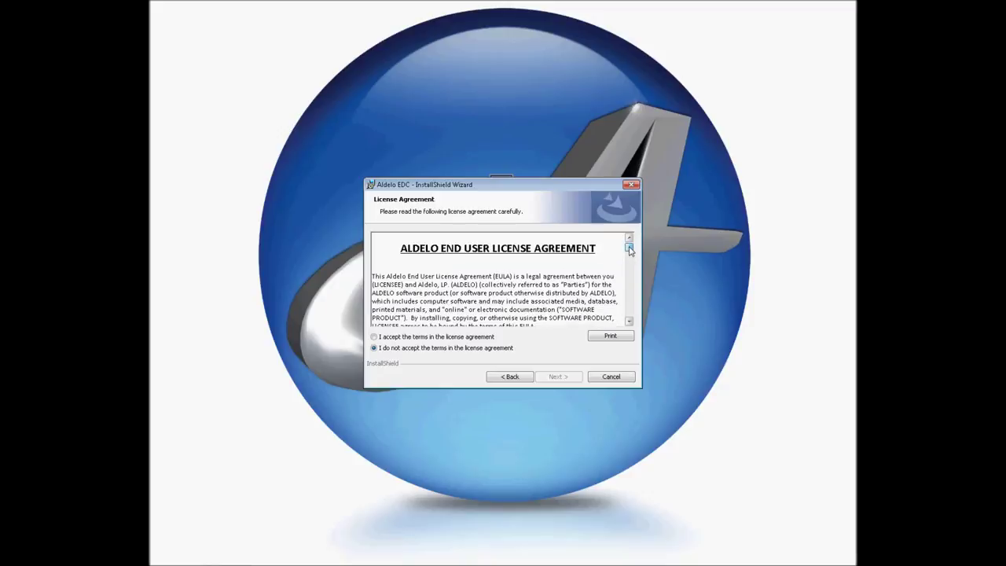
left_click_drag(629, 250, 574, 323)
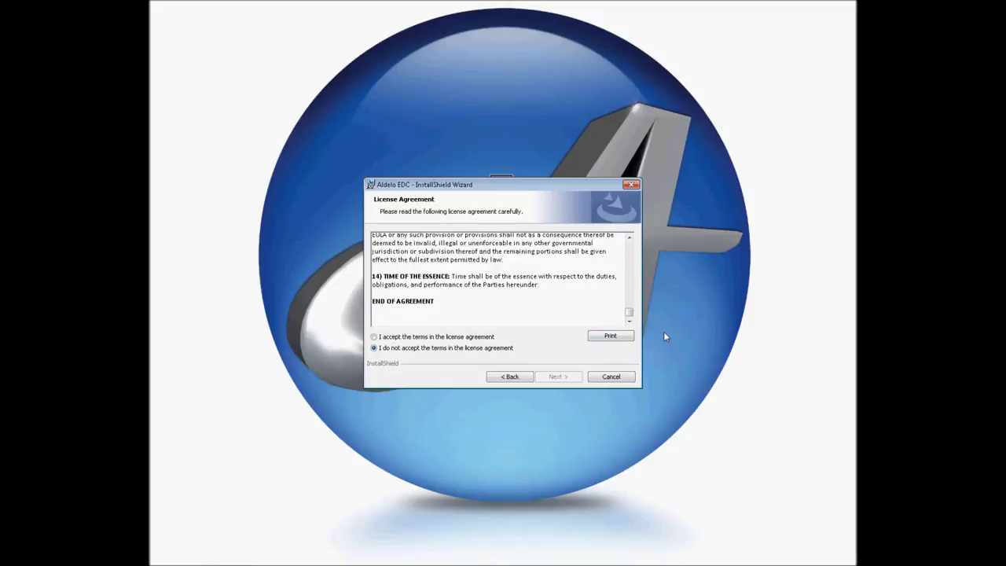
left_click(413, 340)
Step: Read through the Readme and continue to the Destination Folder page
left_click(559, 378)
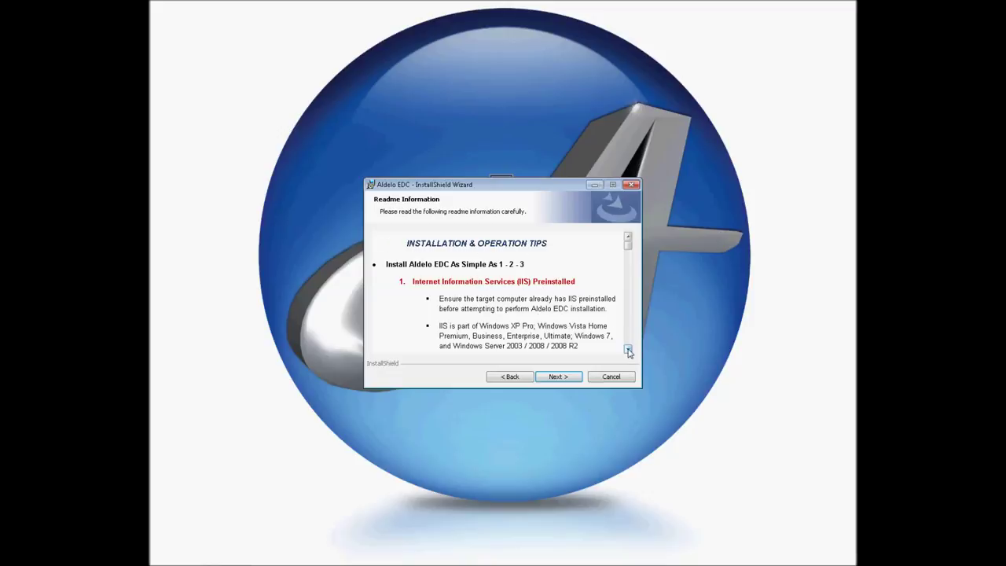
left_click_drag(629, 350, 628, 350)
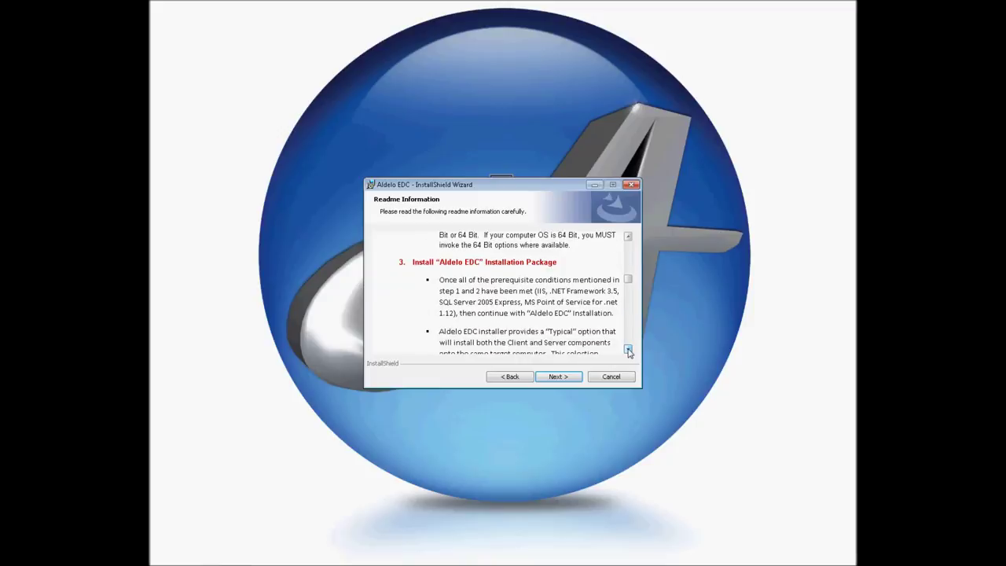
left_click_drag(628, 351, 629, 351)
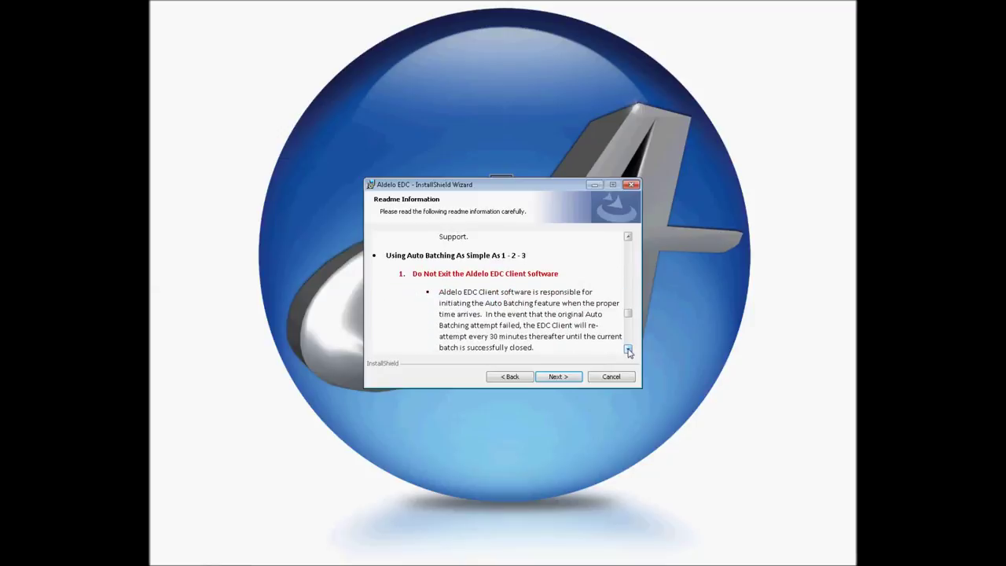
left_click_drag(629, 351, 629, 350)
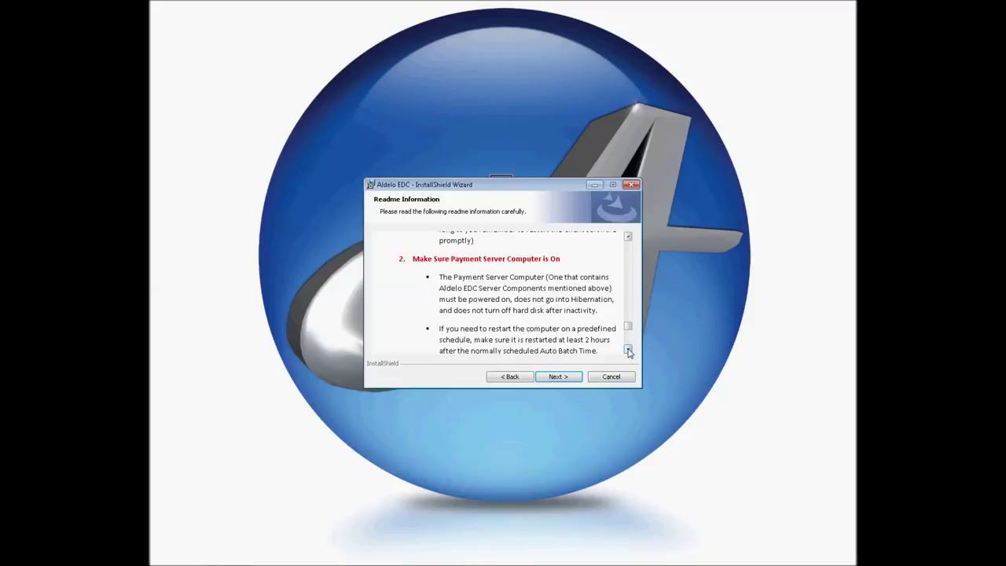
left_click_drag(629, 350, 629, 350)
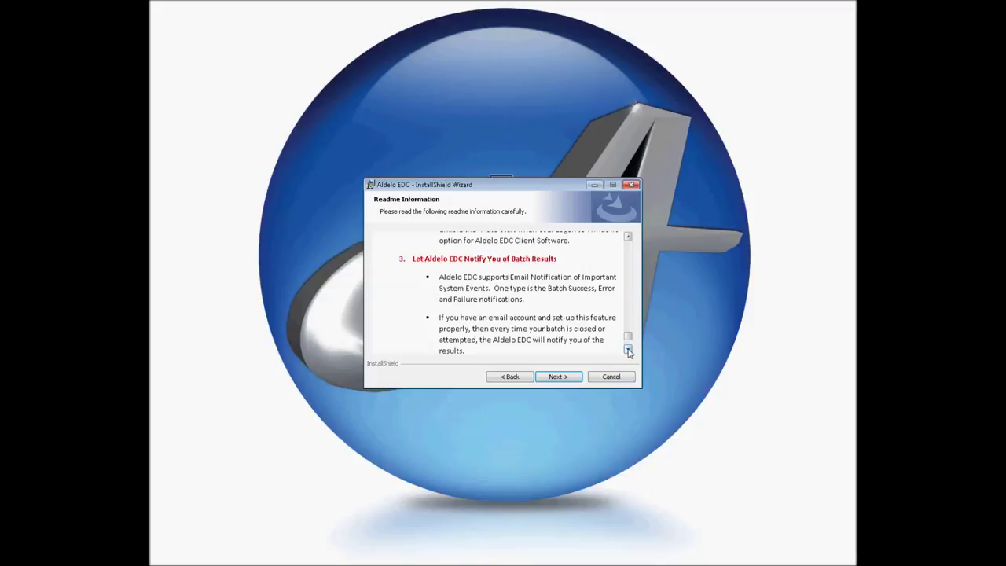
left_click_drag(629, 351, 628, 351)
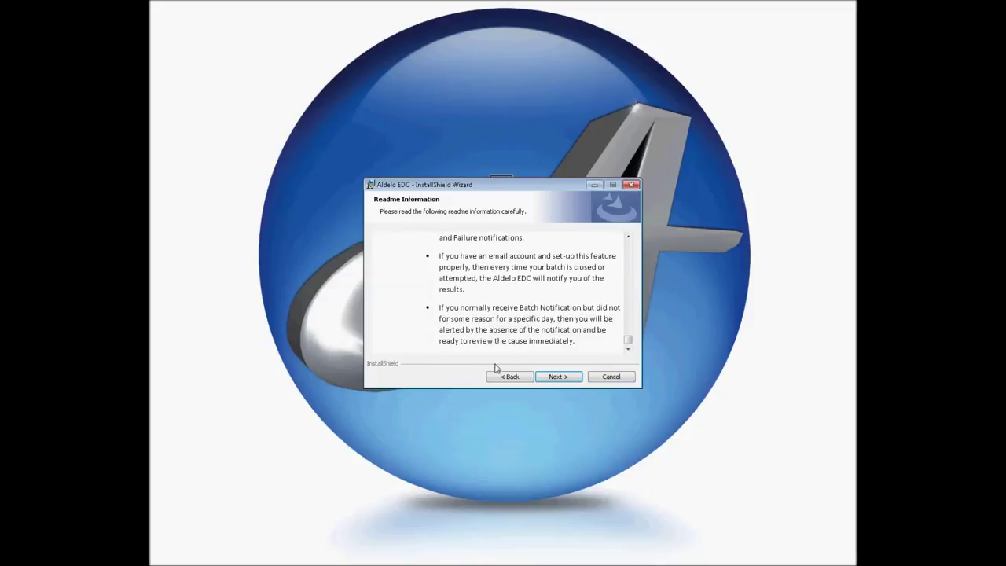
left_click(554, 377)
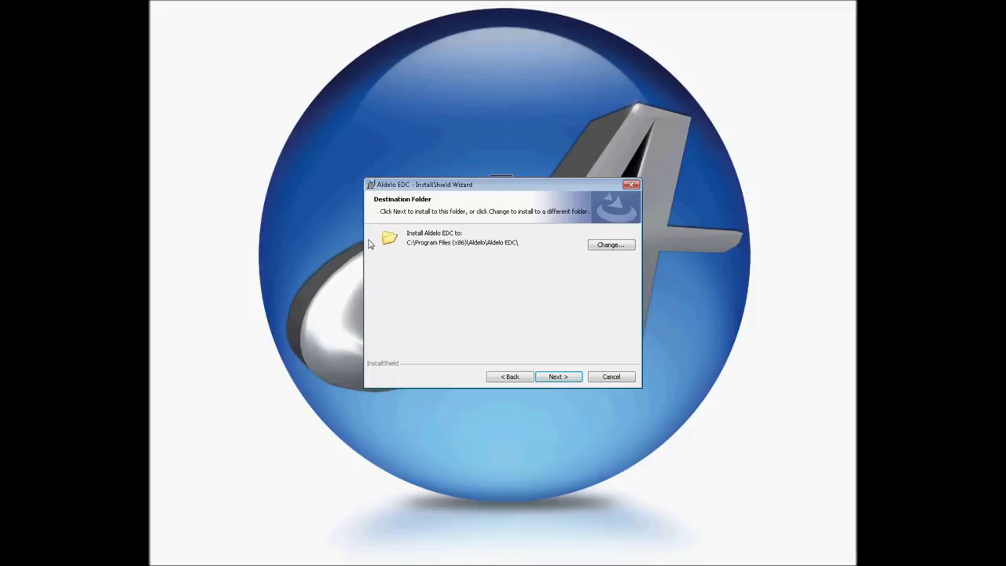
Step: Keep the default C:\Program Files (x86)\Aldelo\Aldelo EDC\ folder and choose Custom setup, reviewing Server
left_click(557, 377)
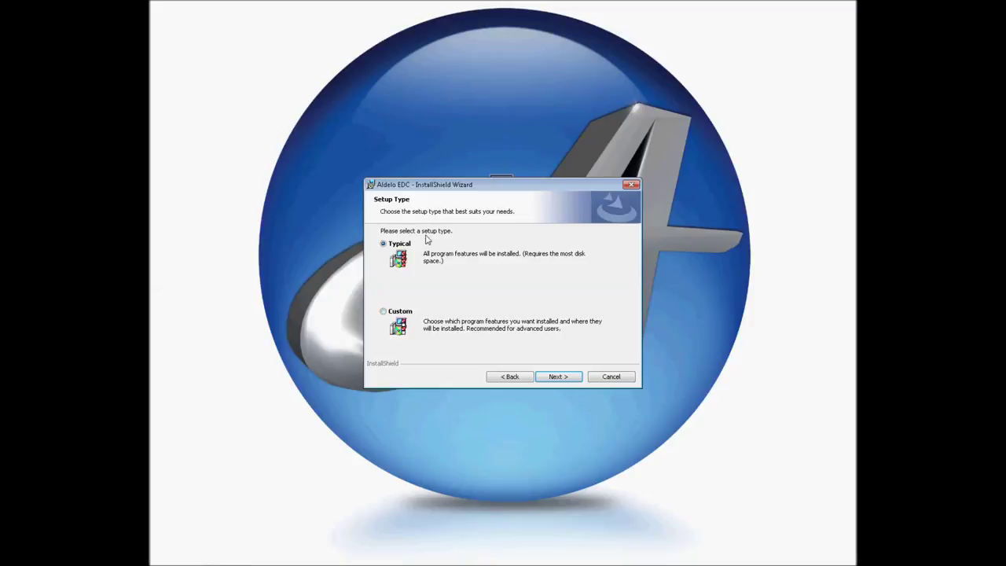
left_click(384, 313)
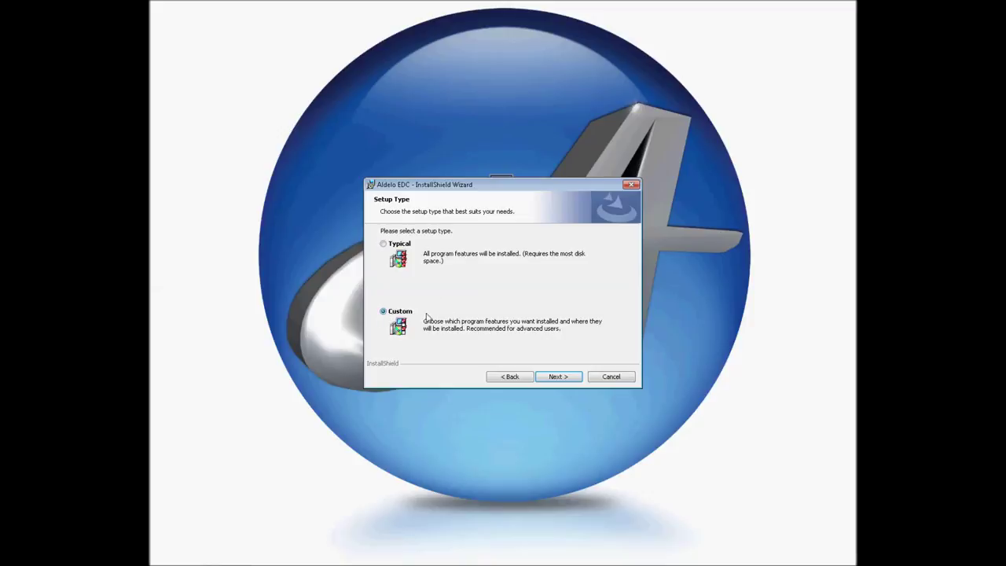
left_click(555, 377)
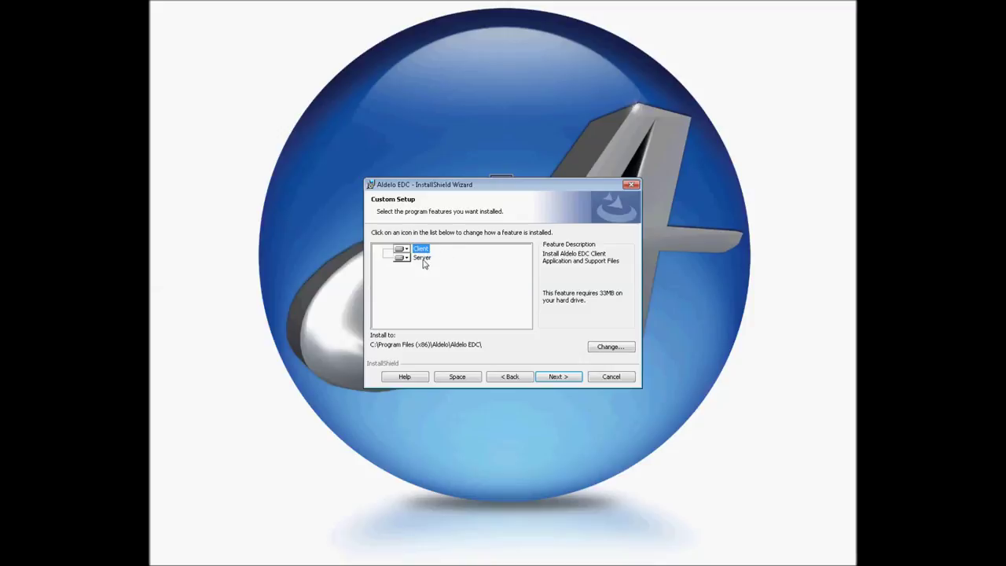
left_click(423, 260)
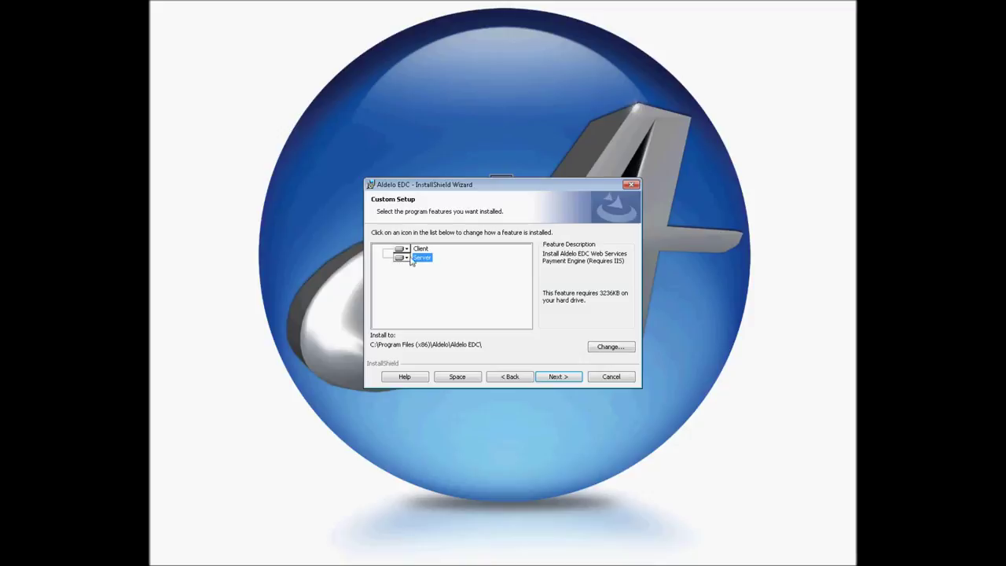
left_click(558, 378)
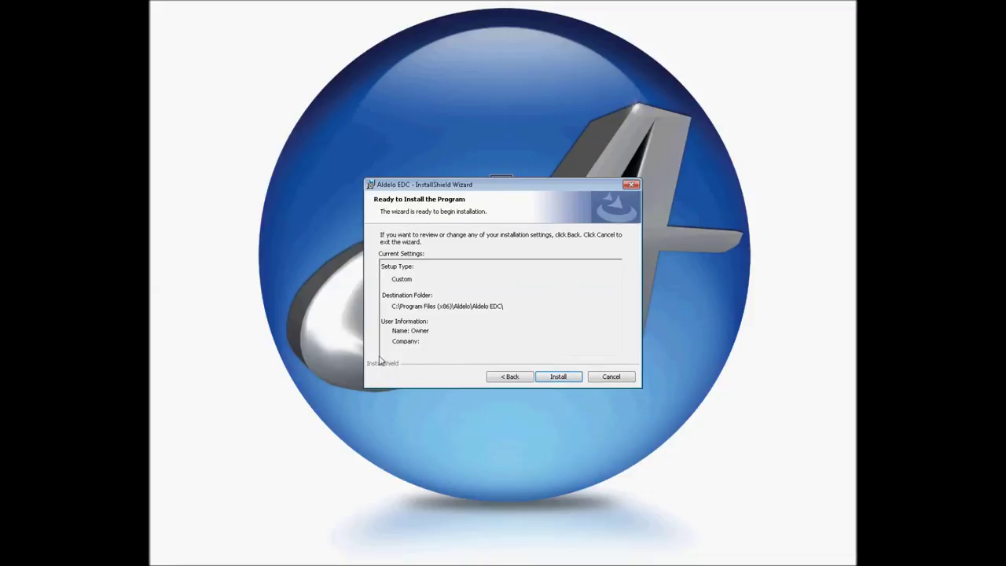
Step: Install Aldelo EDC and close the completed installer
left_click(559, 377)
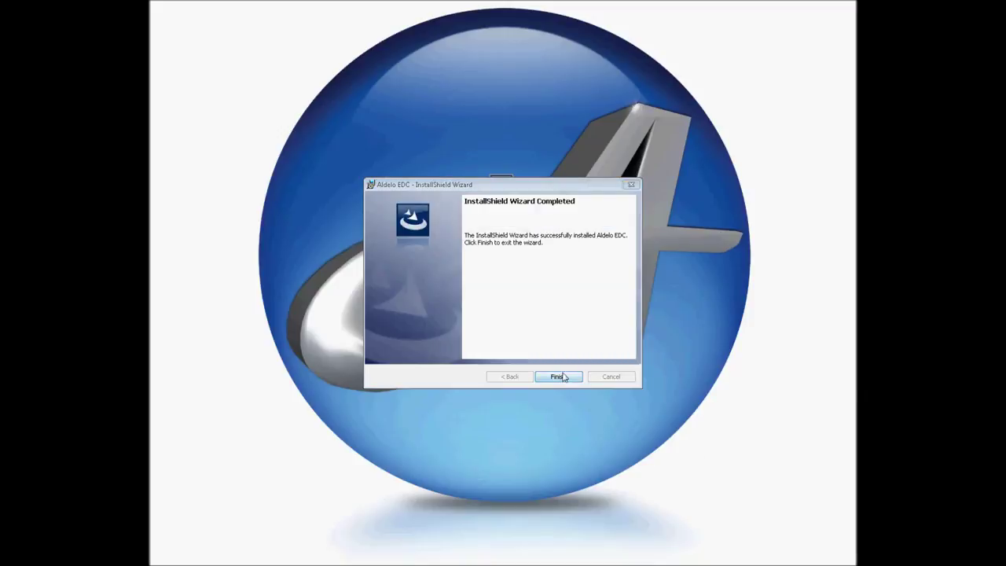
left_click(558, 377)
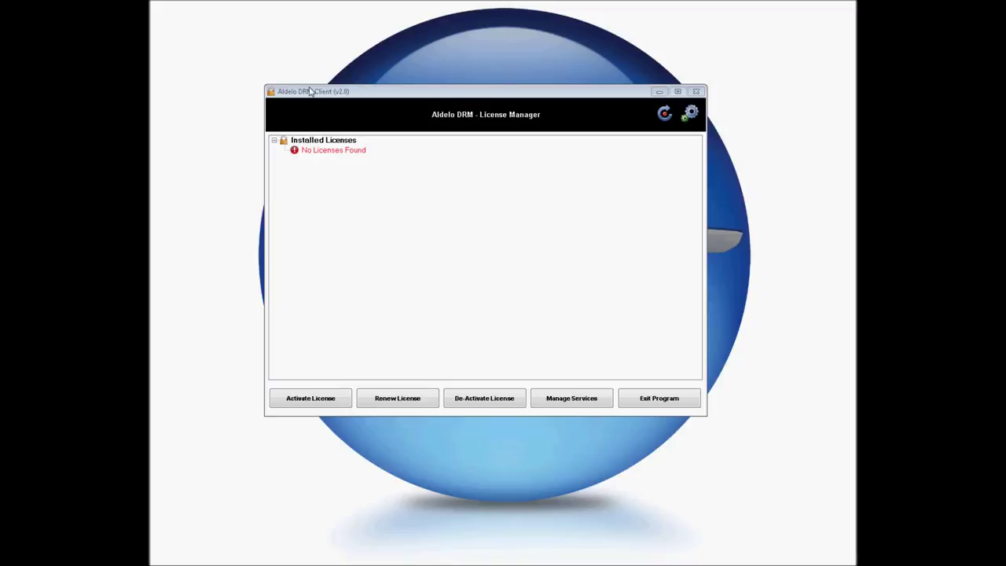
Step: Activate a new license by entering the product serial number and confirming the contact details
left_click(297, 397)
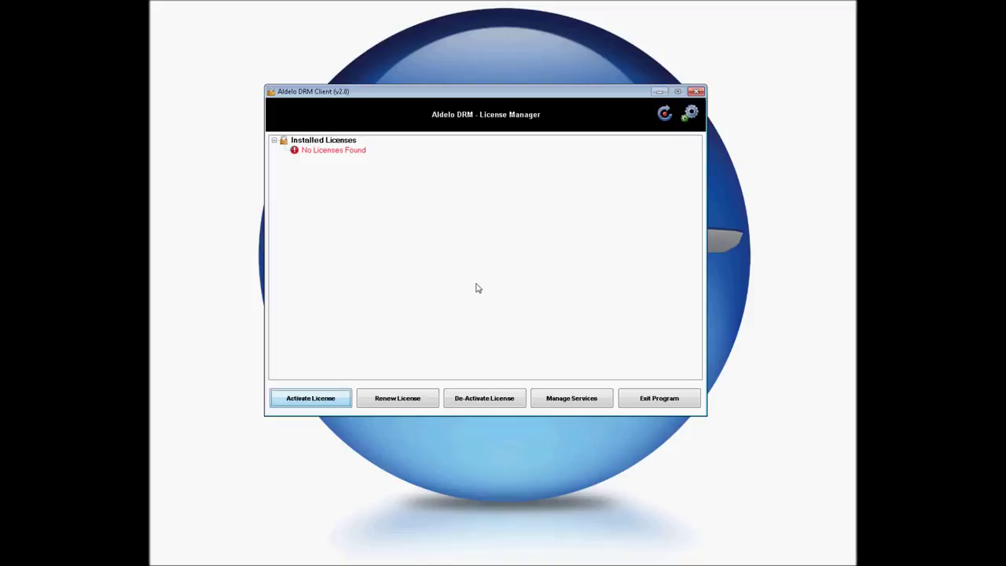
left_click(419, 260)
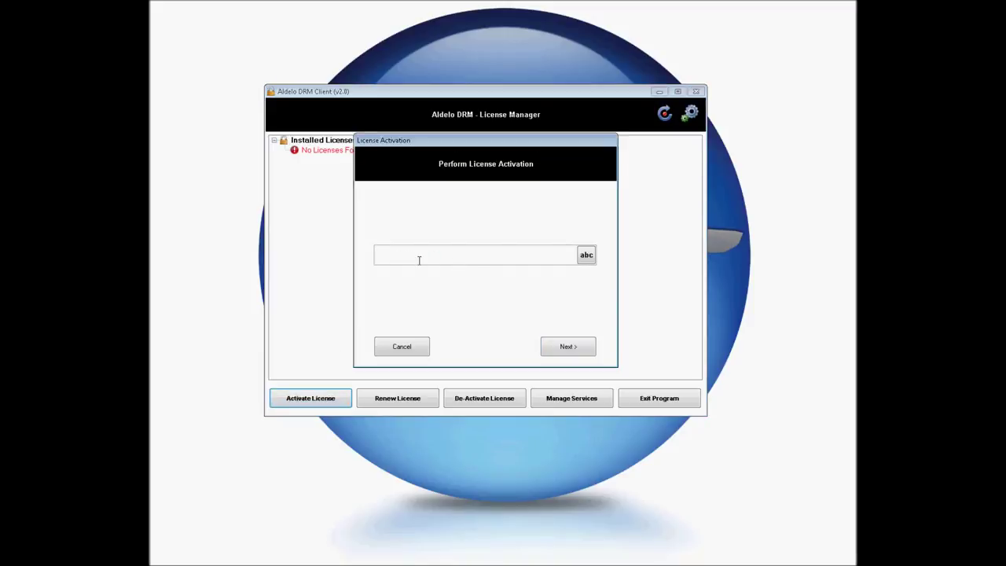
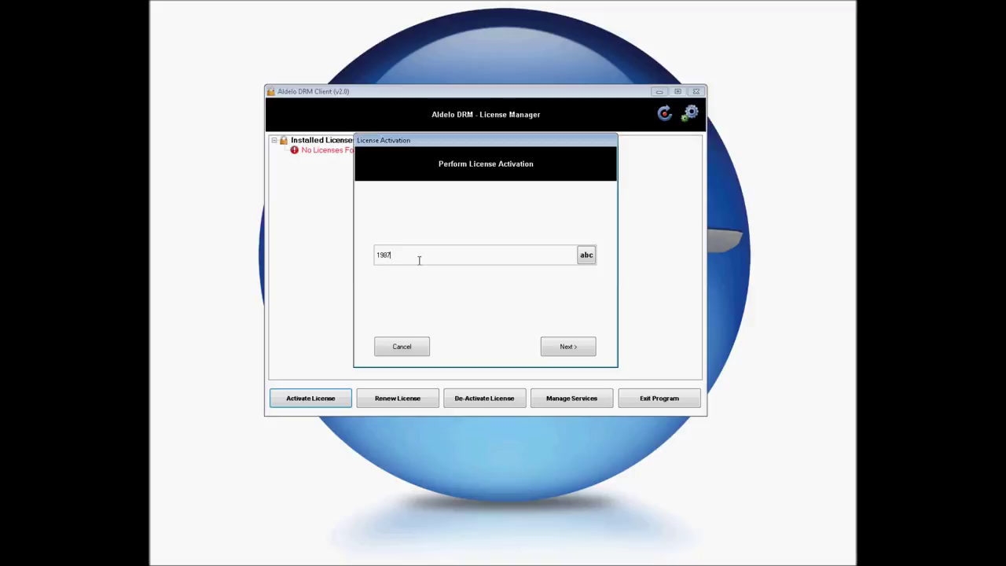
left_click(567, 349)
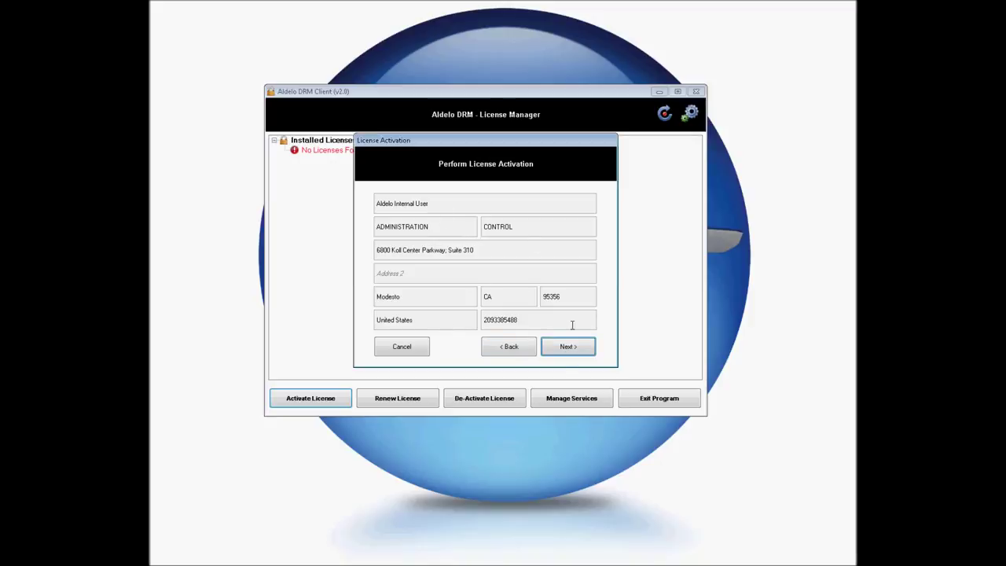
left_click(583, 346)
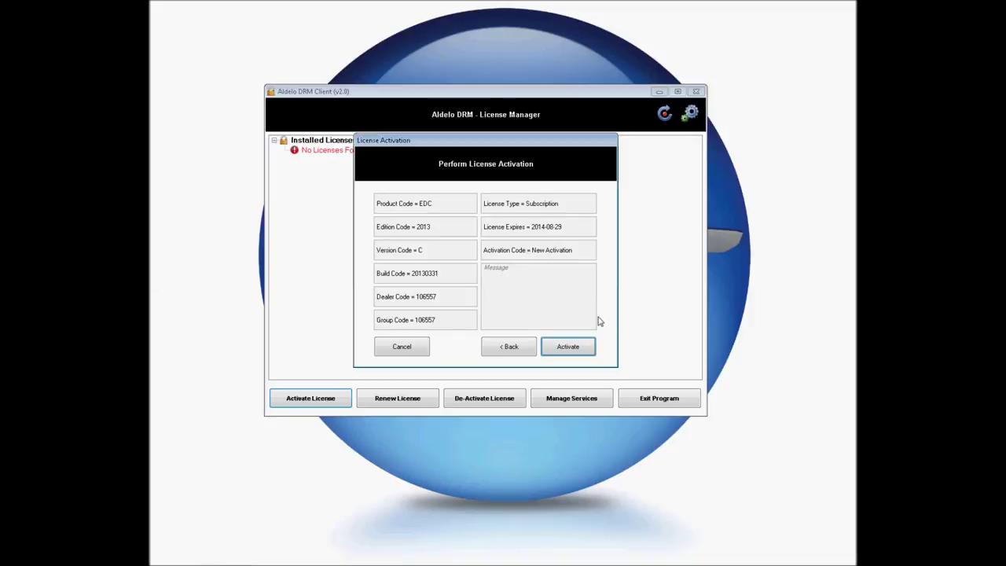
left_click(570, 349)
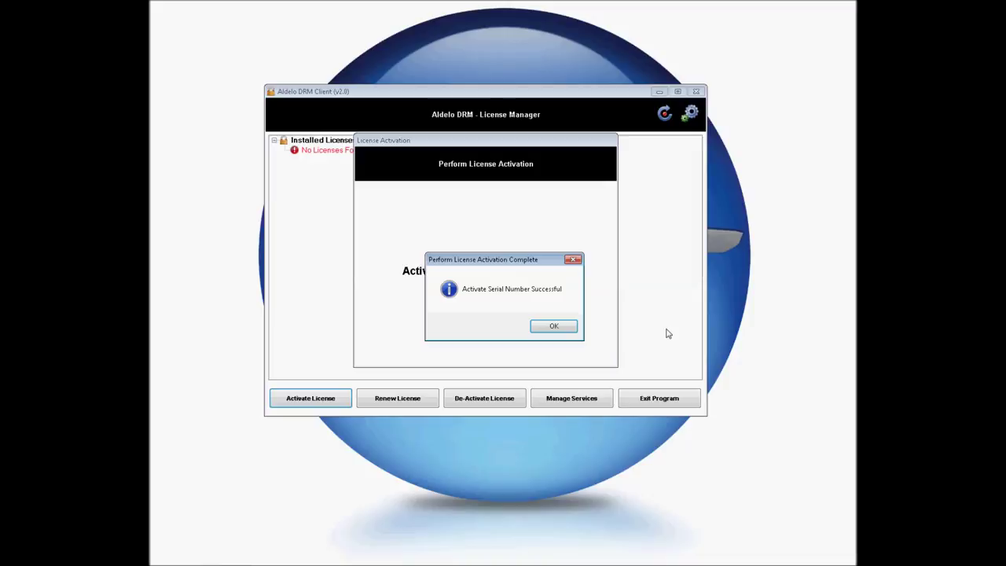
left_click(554, 327)
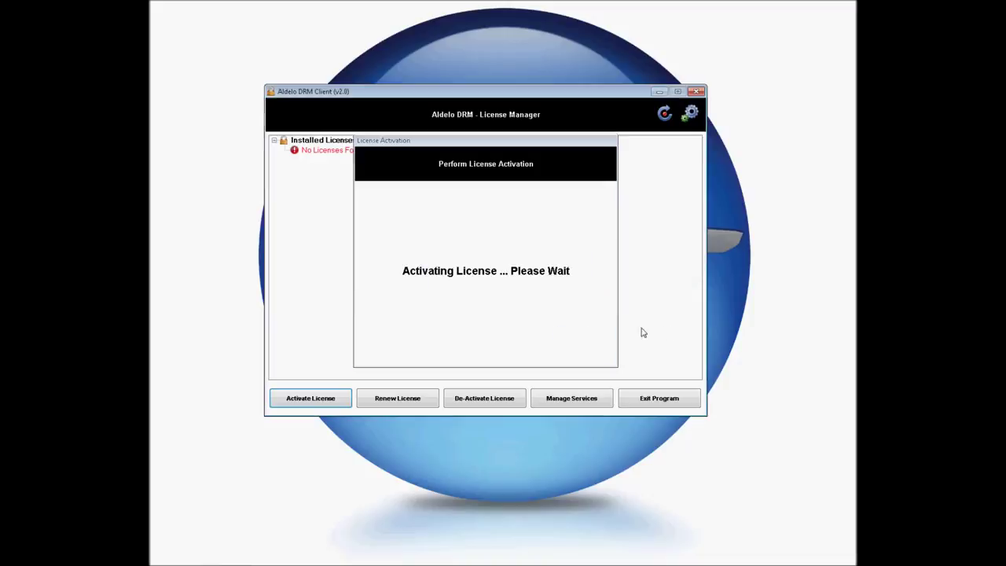
Step: Exit the license manager, start Aldelo EDC, and show the User Accounts and Passwords page
left_click(669, 404)
left_click(163, 555)
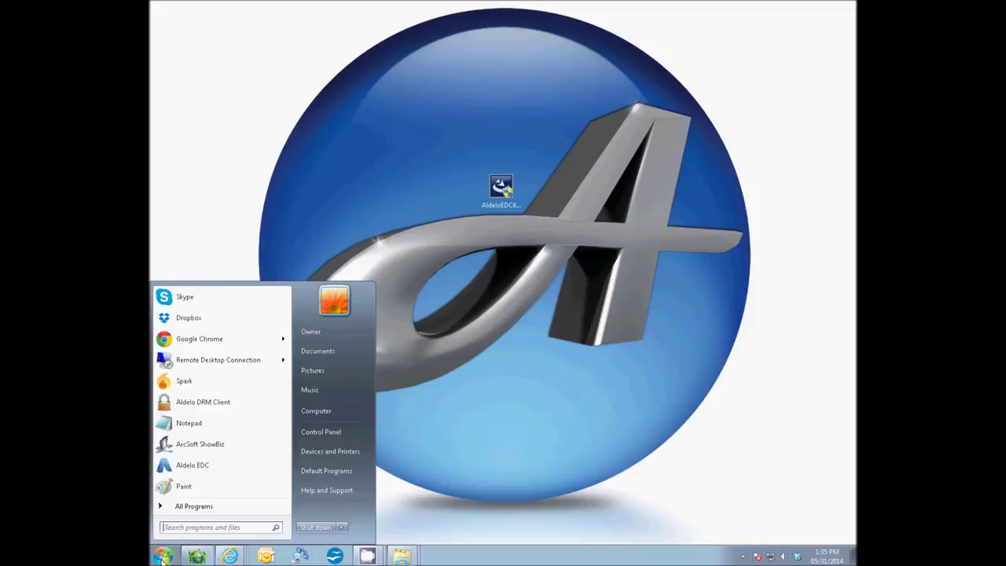
left_click(201, 470)
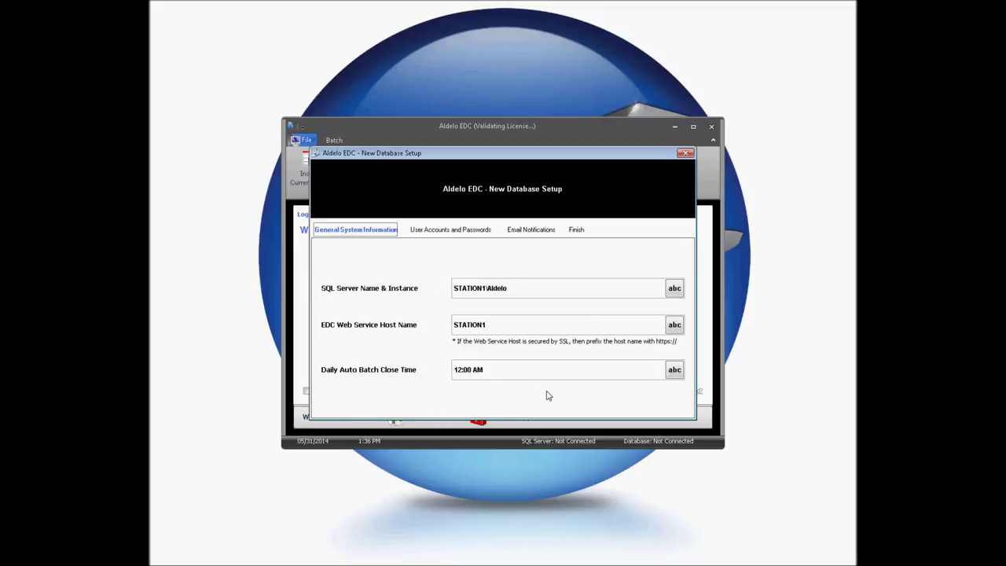
left_click(445, 231)
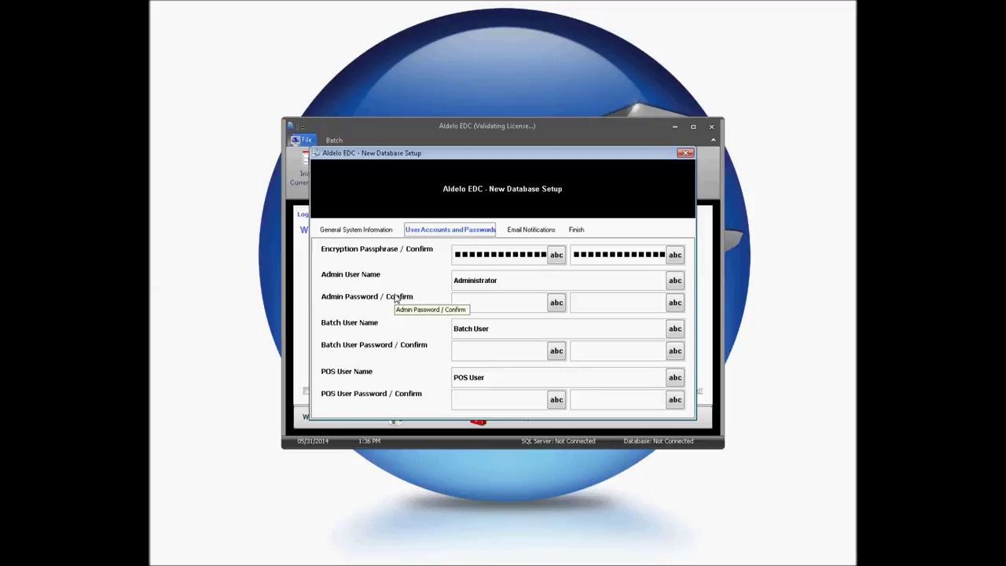
Step: Replace the default admin user name and enter and confirm the admin password
left_click_drag(509, 280, 445, 280)
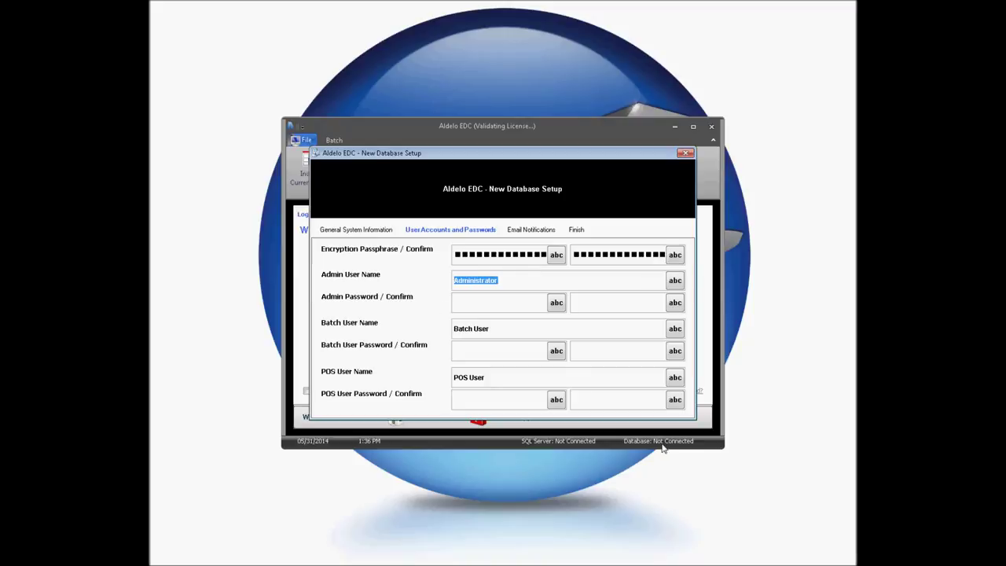
key("BackSpace")
type("J")
key("Tab")
key("Tab")
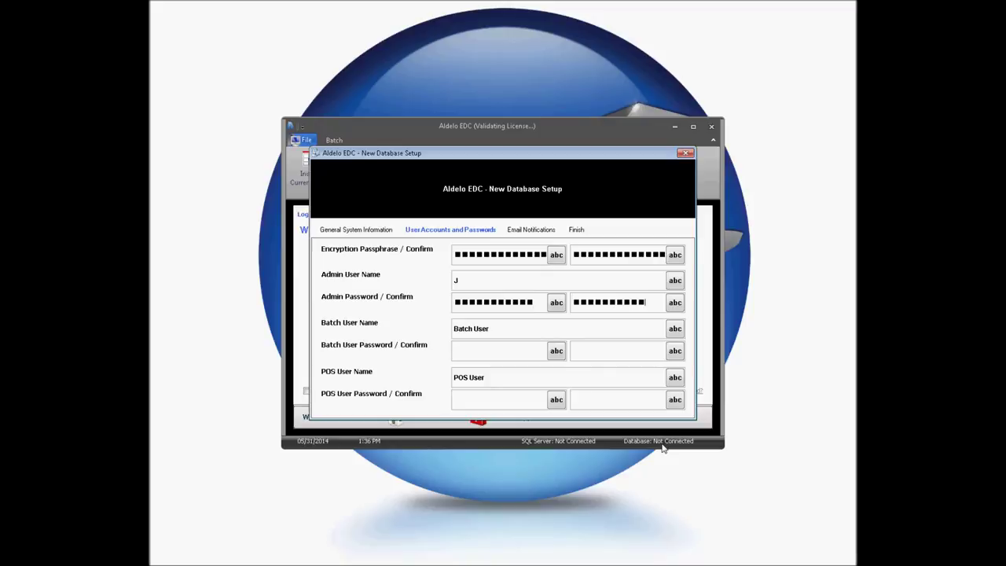
key("Tab")
Step: Enter and confirm the Batch User password, then give the POS User a password
key("Tab")
key("Tab")
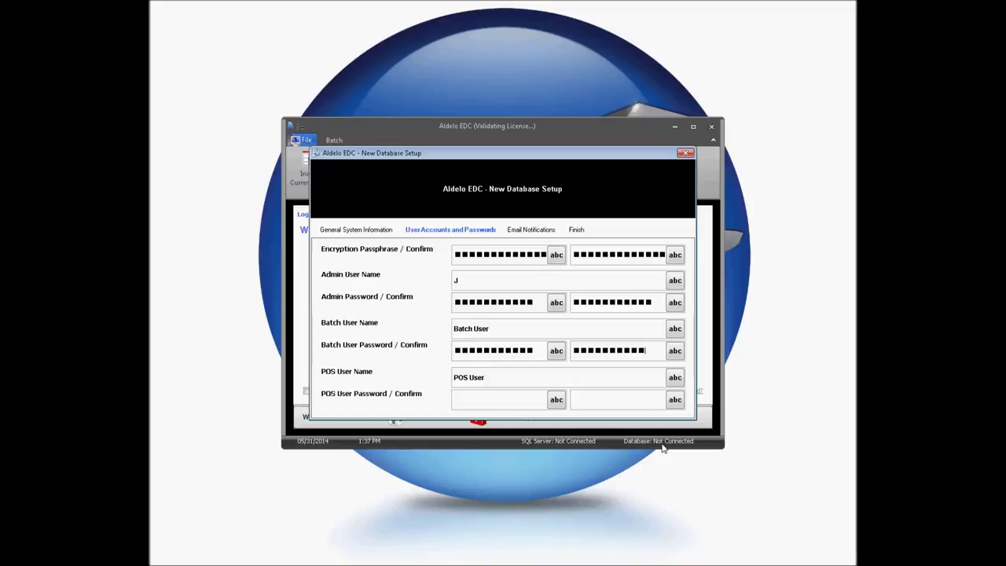
key("Tab")
key("Tab")
key("Tab")
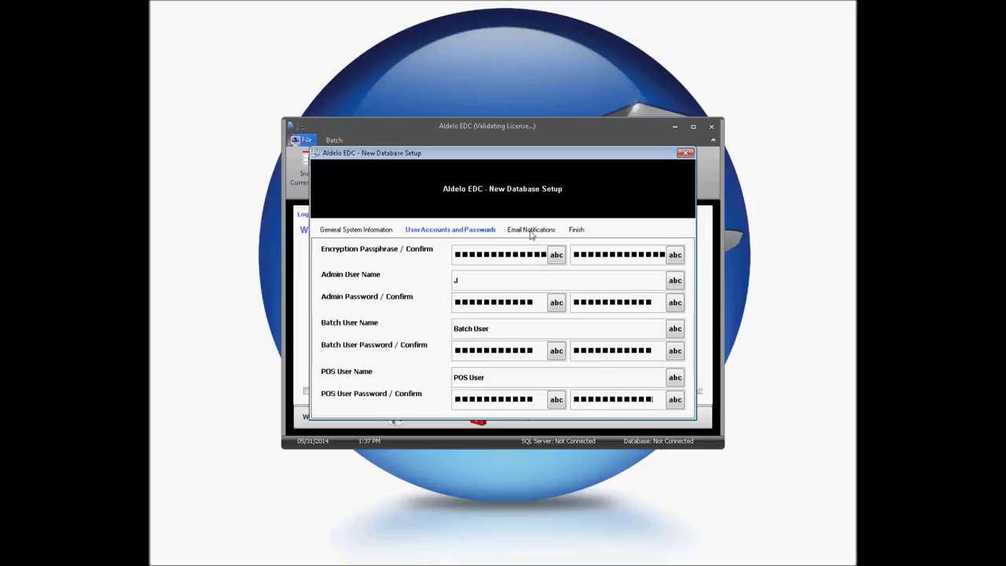
Step: Leave the Email Notifications page empty and move to the Finish page
left_click(531, 233)
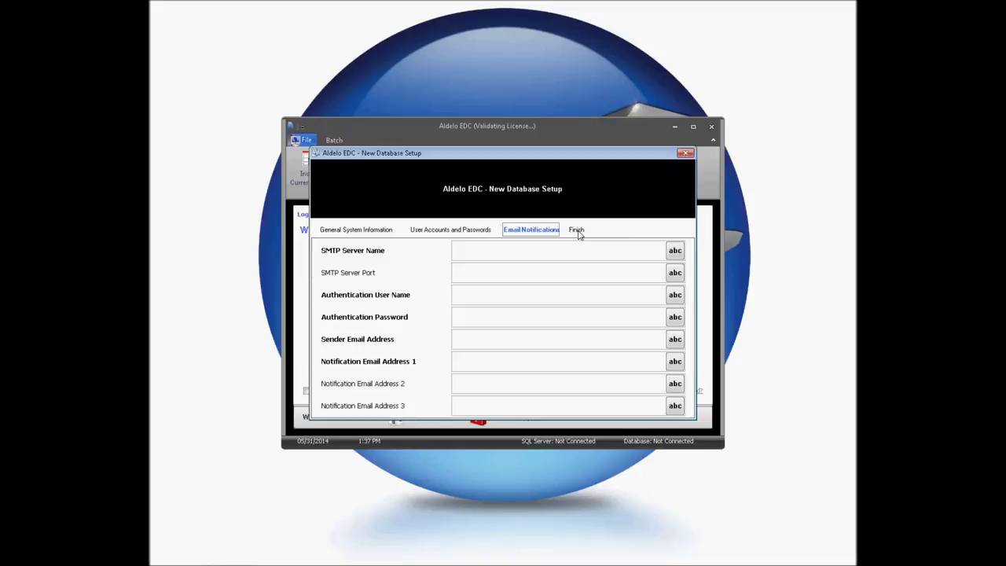
left_click(576, 230)
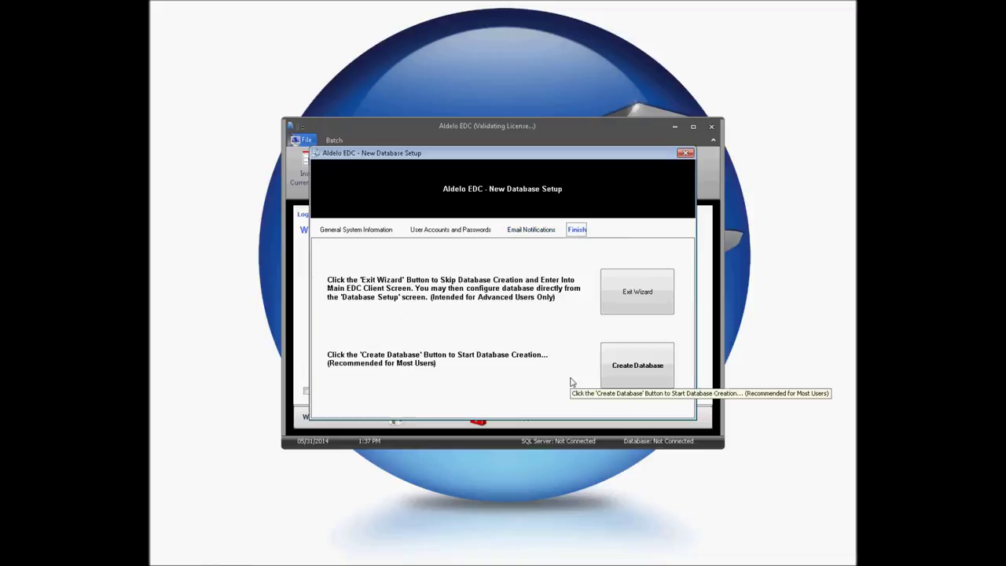
Step: Create the database, declining email notification setup when prompted
left_click(632, 381)
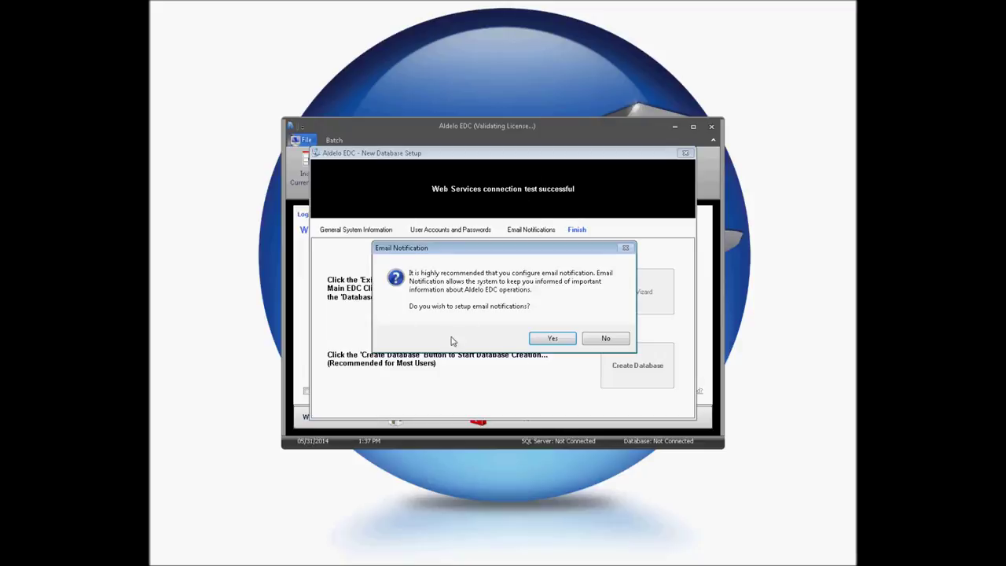
left_click(596, 342)
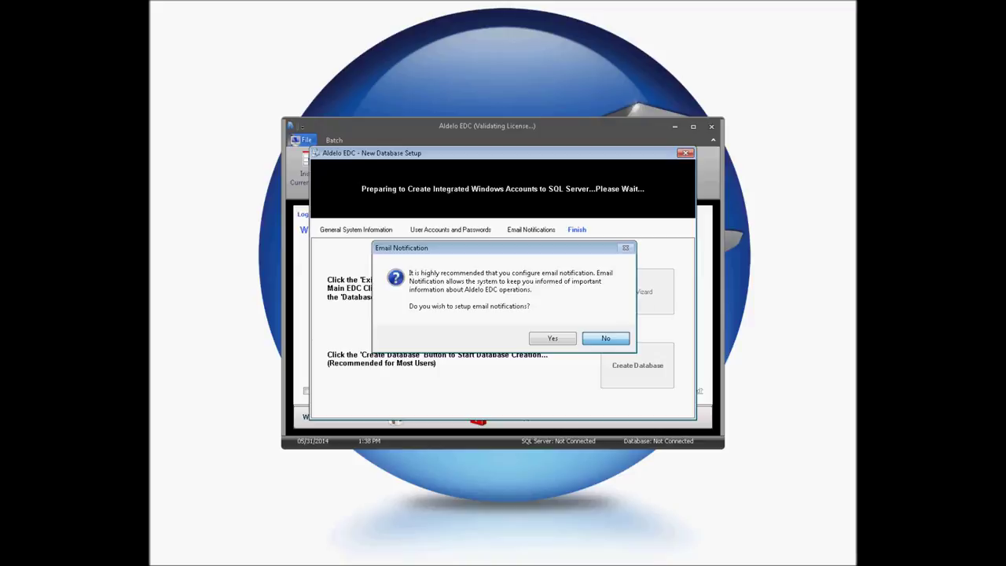
left_click(562, 339)
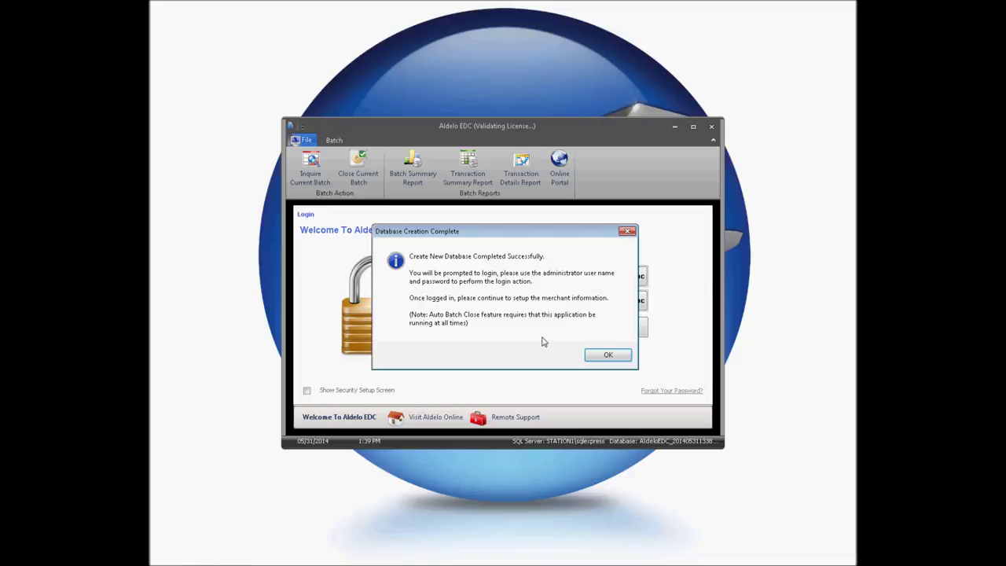
Step: Log in with the administrator account, retrying after the Access Denied message
left_click(612, 354)
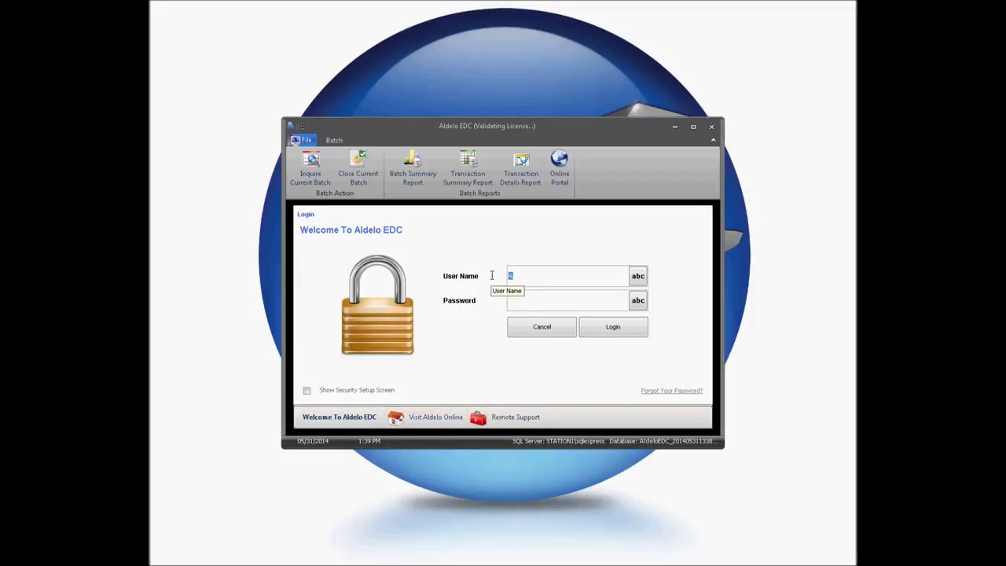
type("J")
key("Tab")
type("••••••••••••")
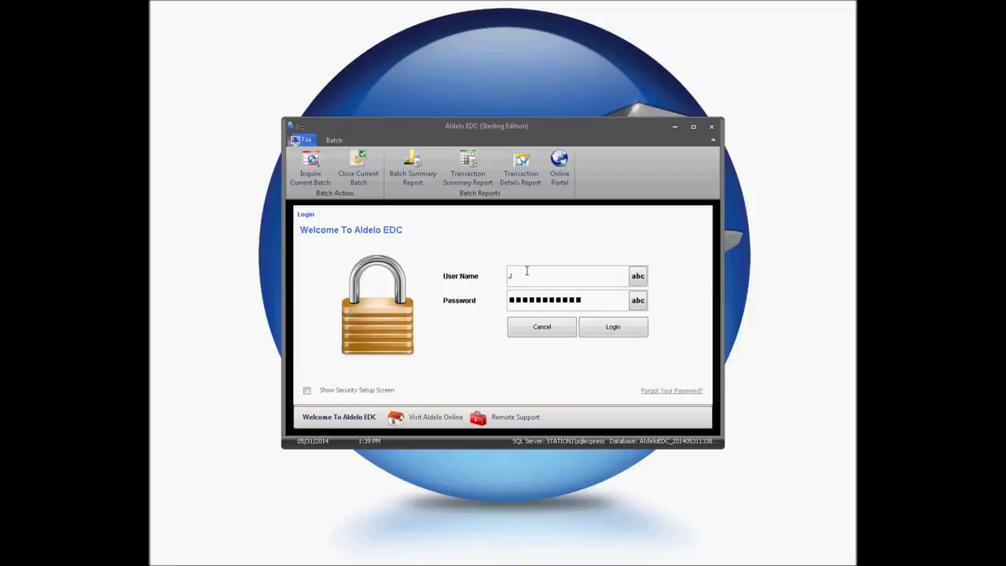
left_click(612, 329)
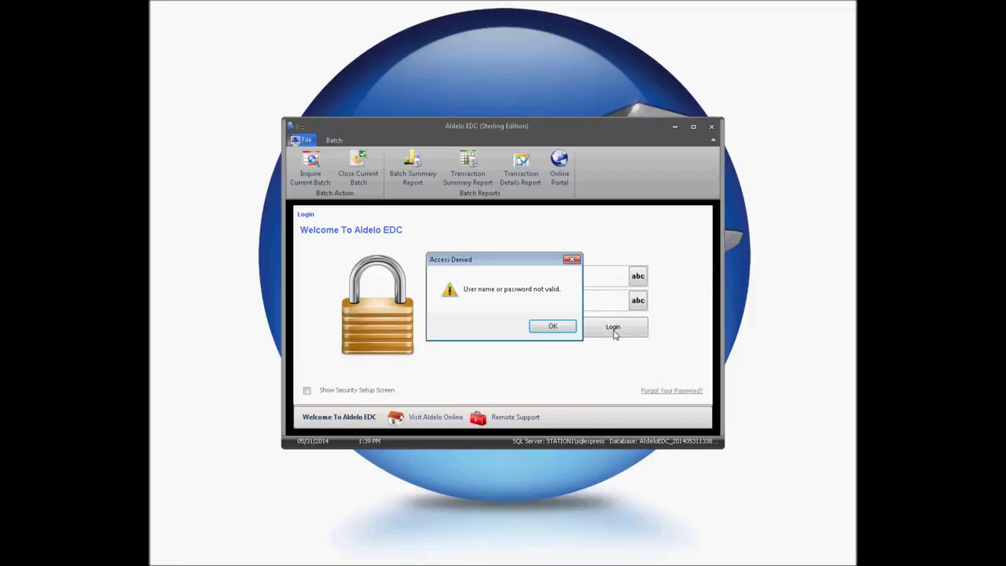
left_click(567, 328)
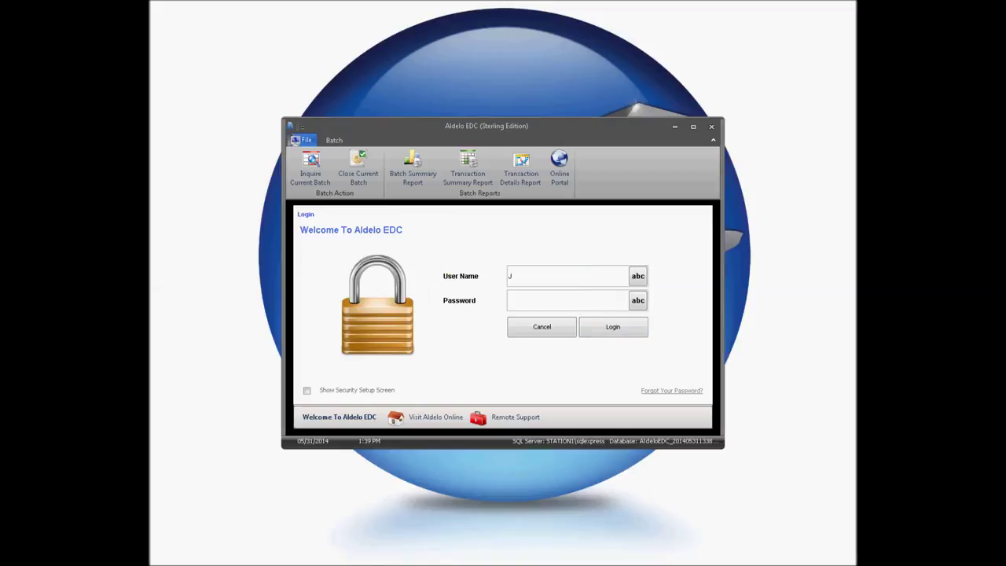
left_click(590, 324)
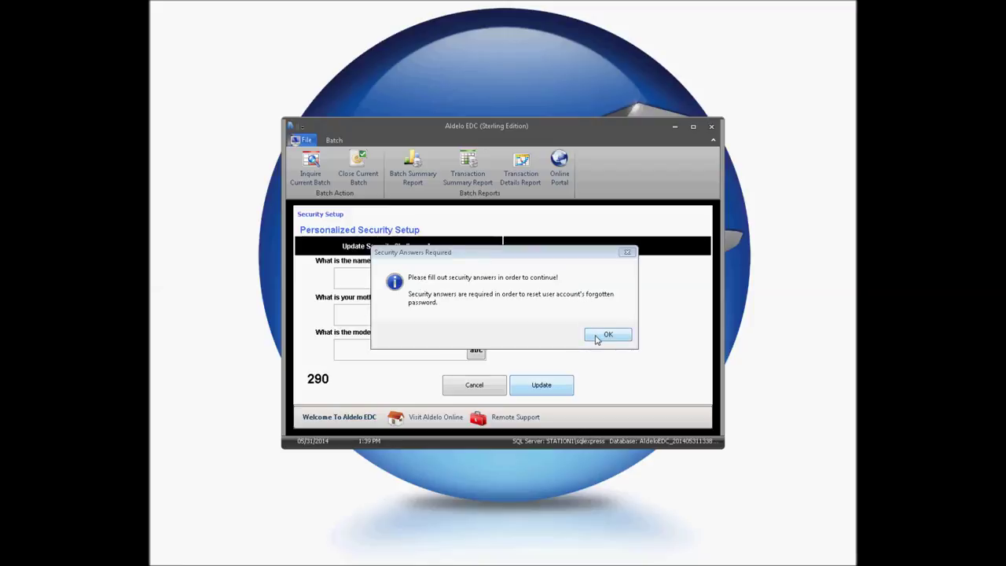
Step: Answer the three administrator security questions, including mother's maiden name and first car, and save them
left_click(607, 335)
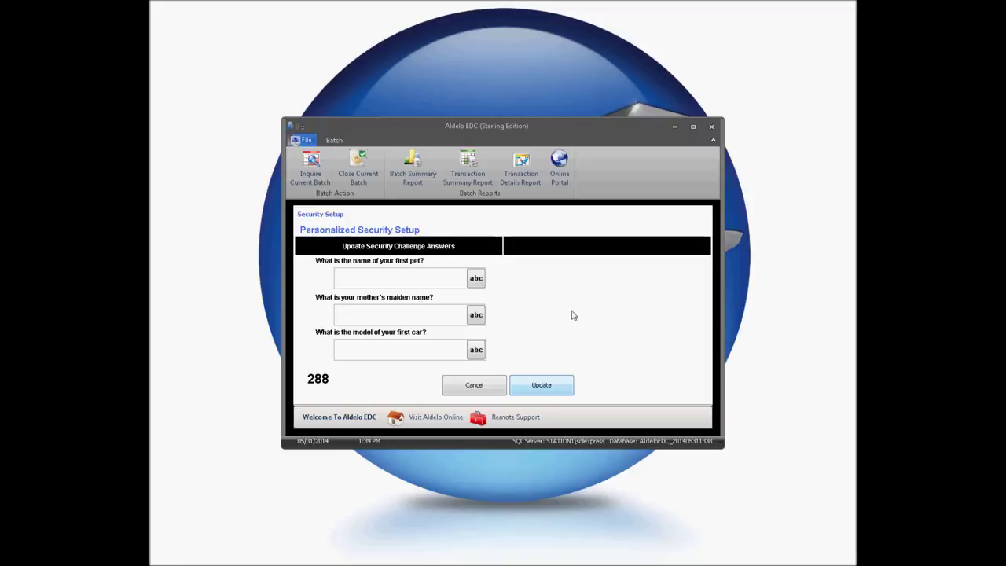
key("Tab")
key("Tab")
left_click(547, 384)
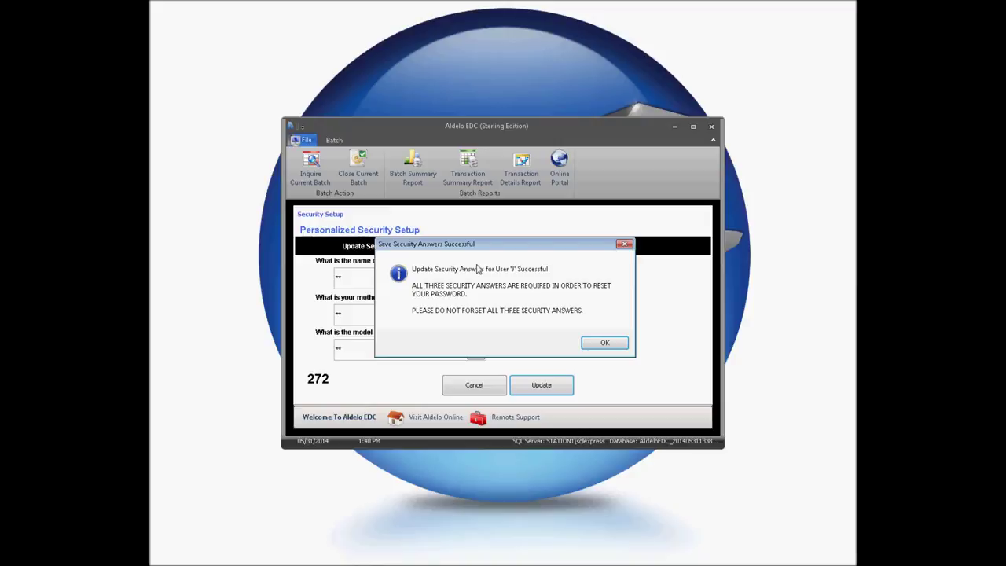
left_click(605, 345)
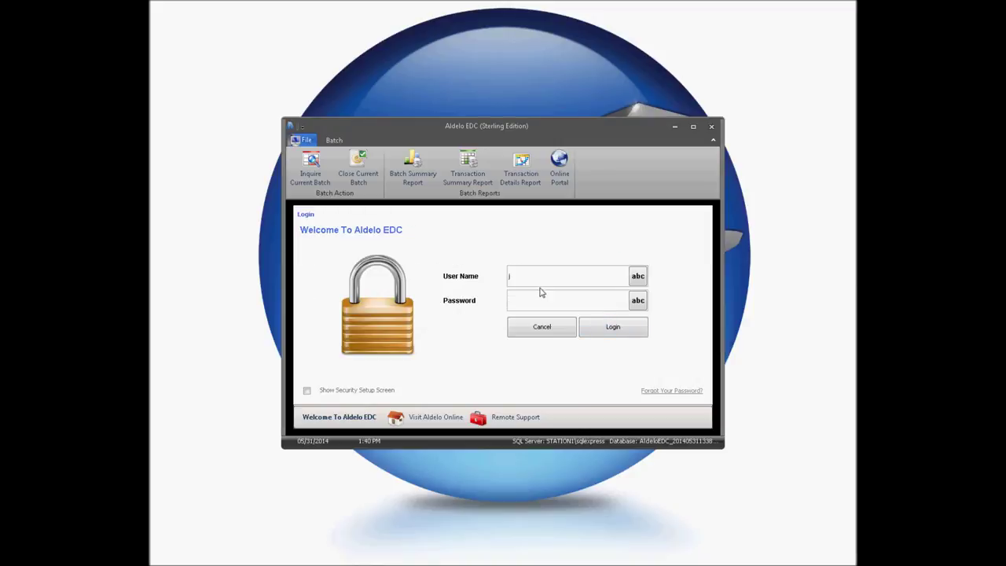
Step: Log in with the administrator password, retrying after the Access Denied message
type("***********")
left_click(612, 319)
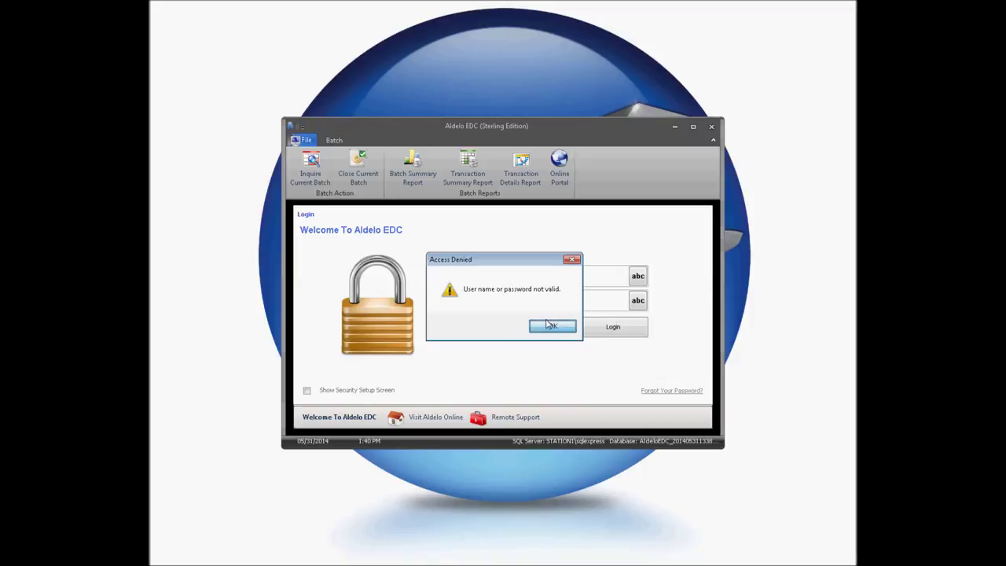
left_click(553, 325)
type("***********")
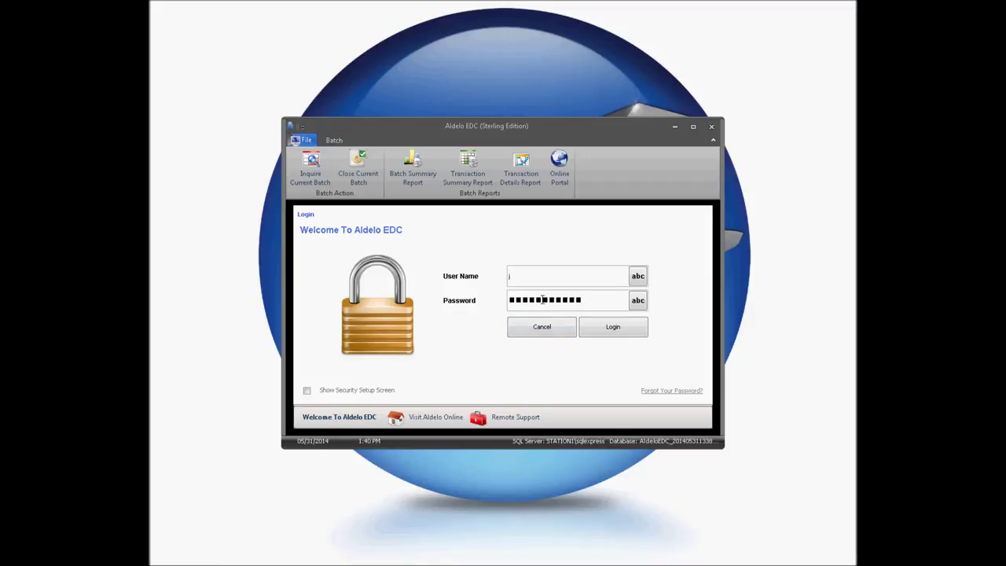
left_click(599, 329)
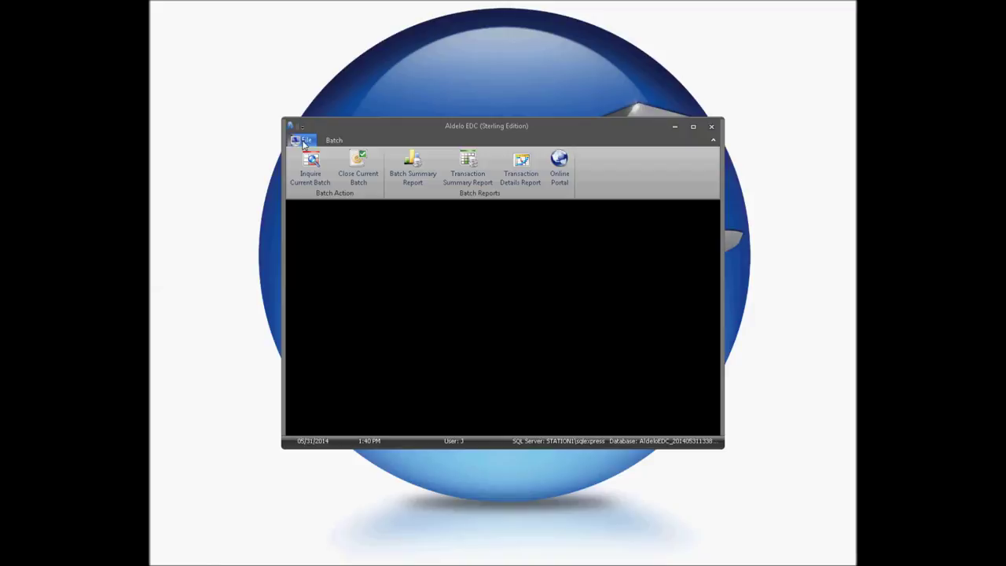
Step: Open File > Merchant Accounts, start a new account, and scroll through its setup warning
left_click(303, 141)
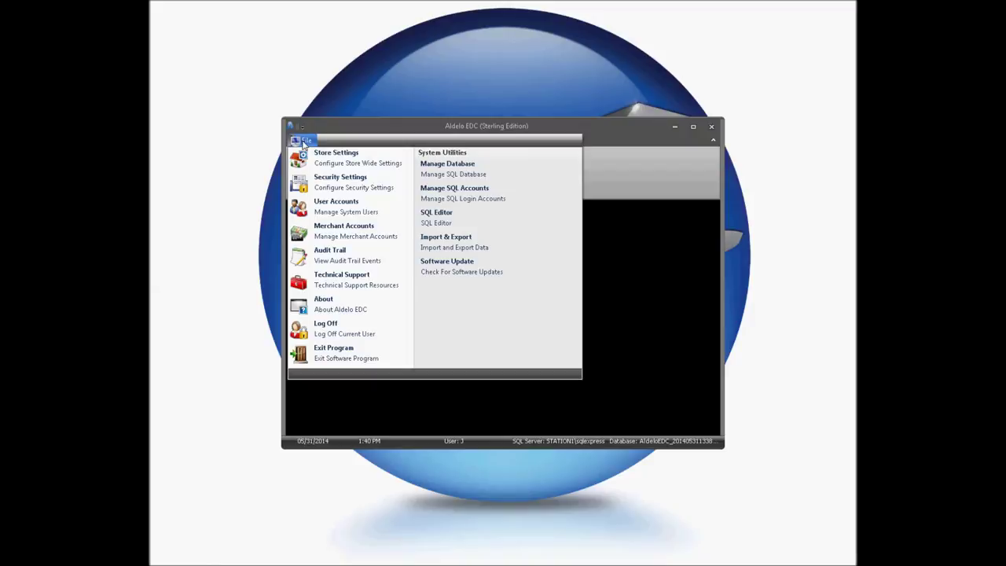
left_click(332, 240)
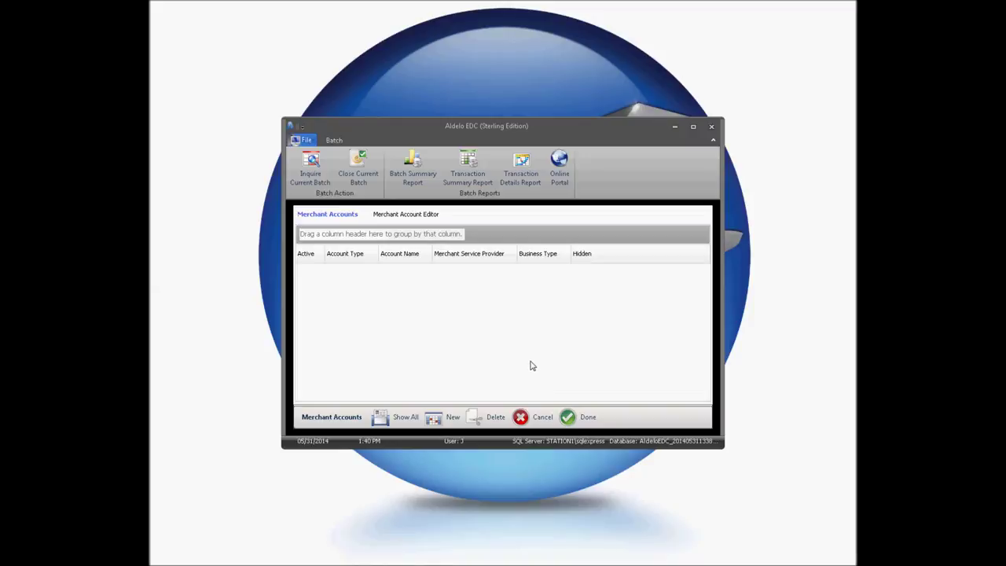
left_click(309, 139)
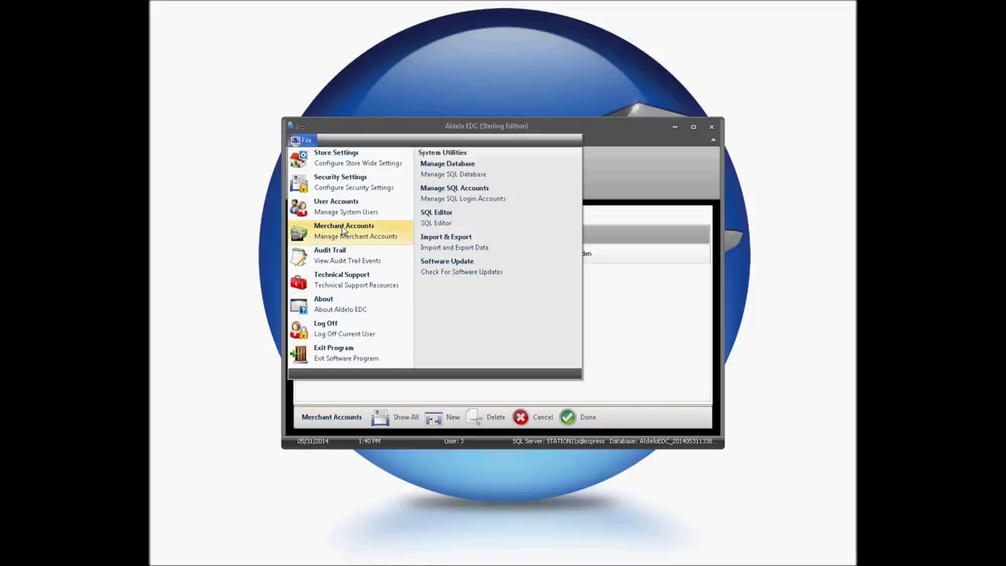
left_click(344, 229)
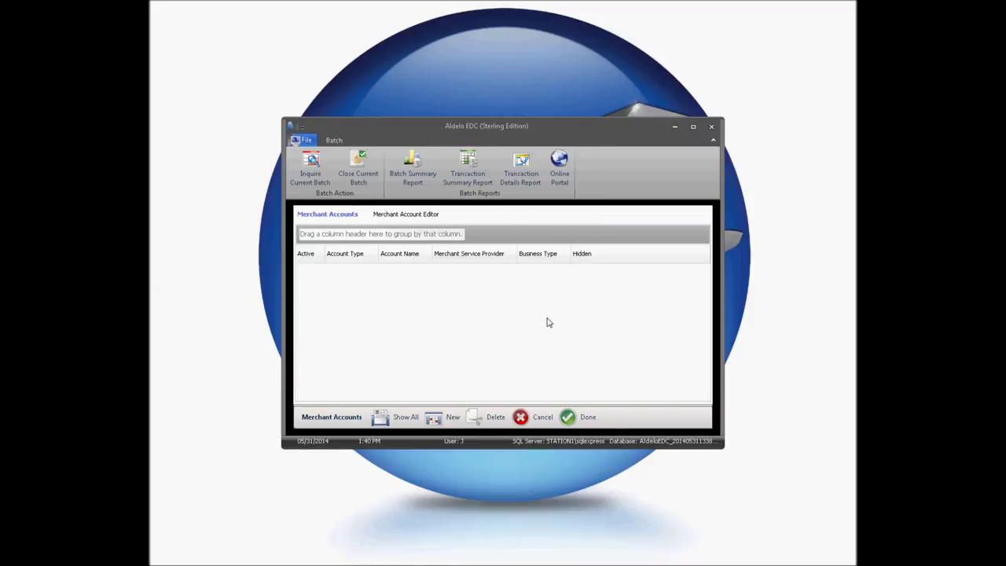
left_click(453, 418)
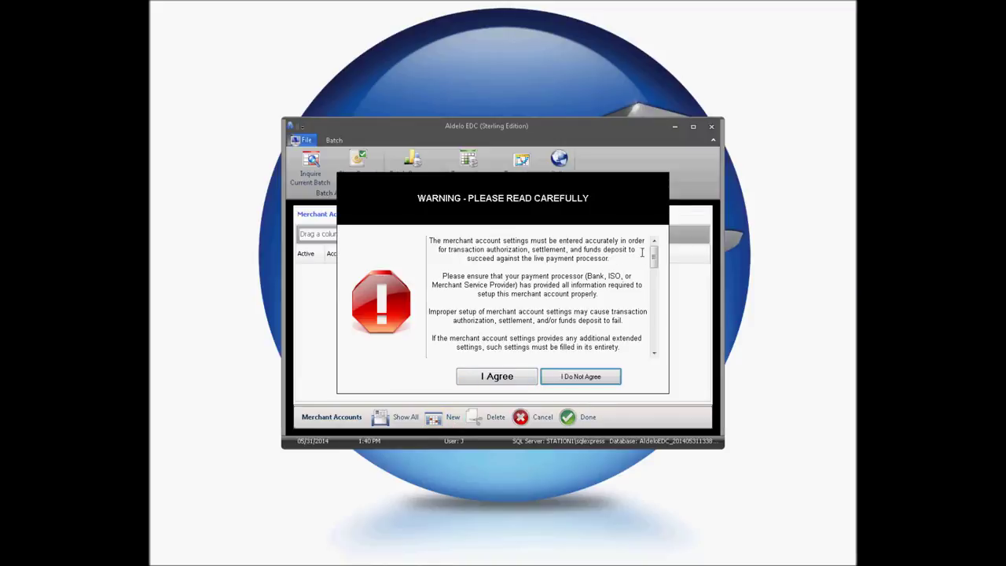
left_click_drag(654, 259, 654, 350)
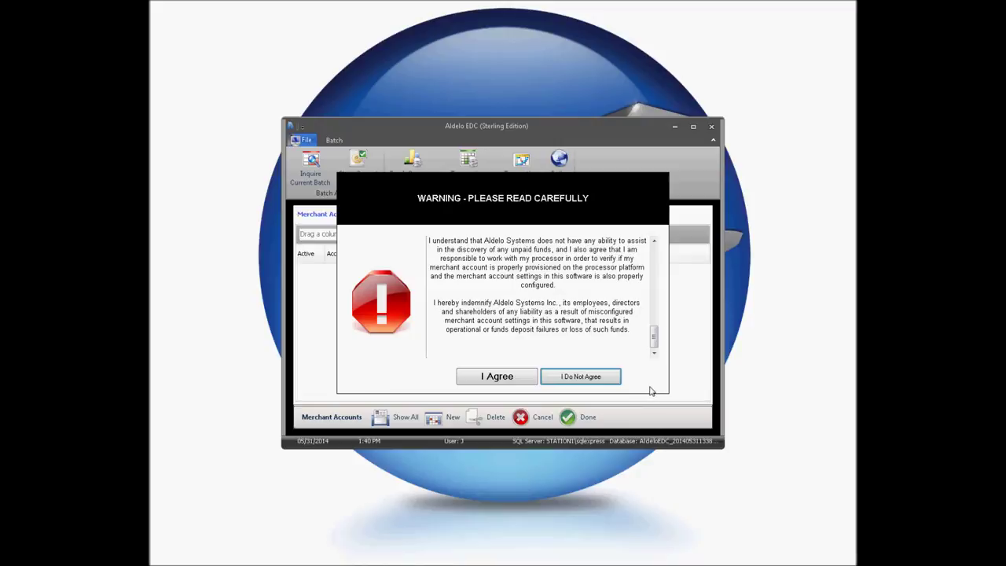
Step: Accept the setup warning and name the new merchant account 'Aldelo'
left_click(497, 381)
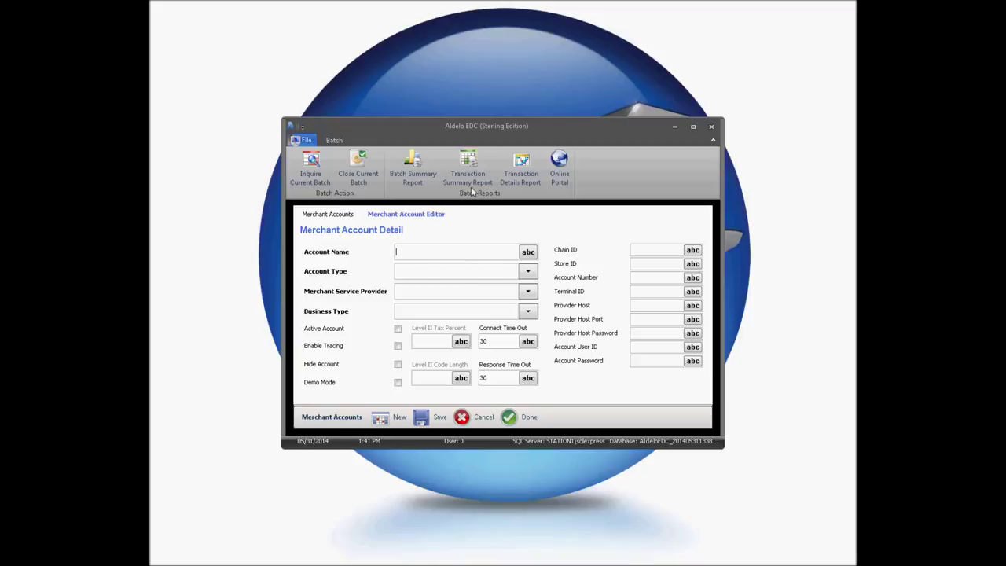
type("Aldelo")
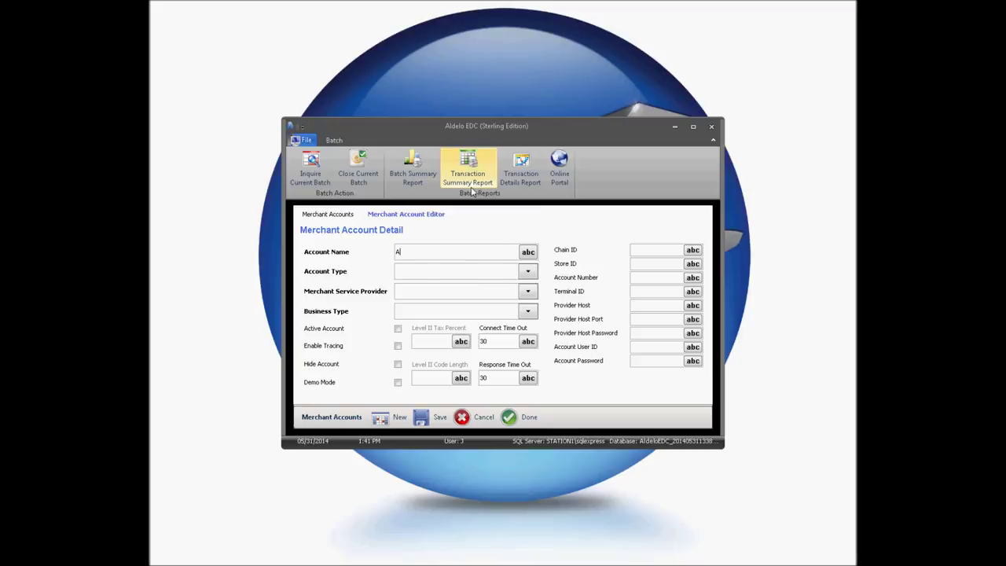
key("Tab")
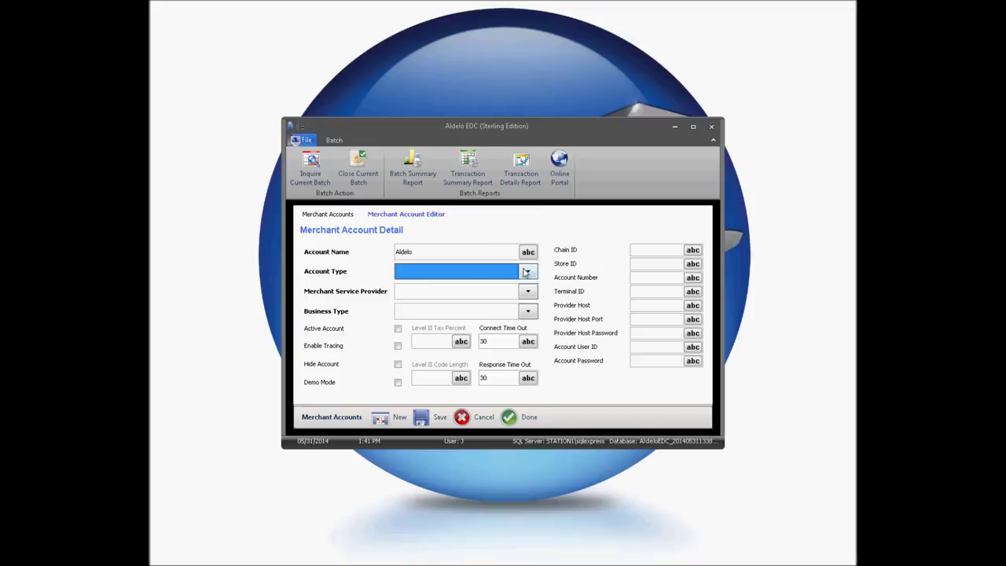
Step: Set the account type to Primary Credit Card Merchant Account with Sterling Gateway as provider
left_click(527, 272)
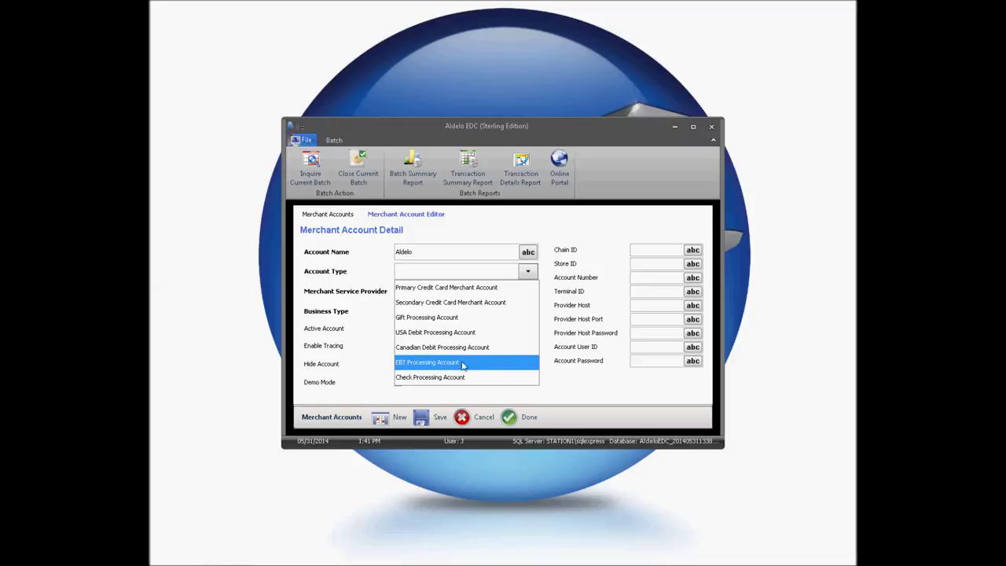
left_click(458, 292)
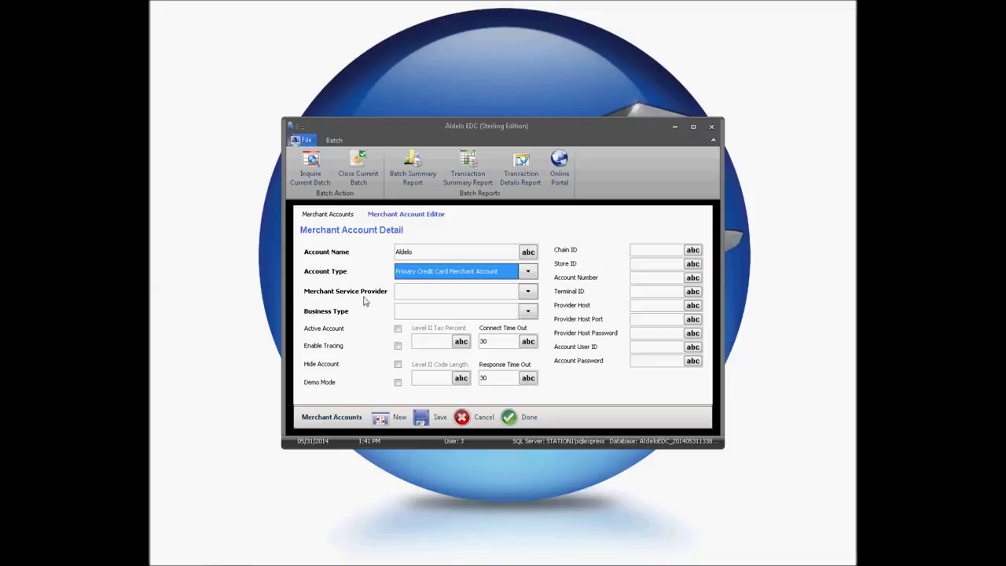
left_click(529, 291)
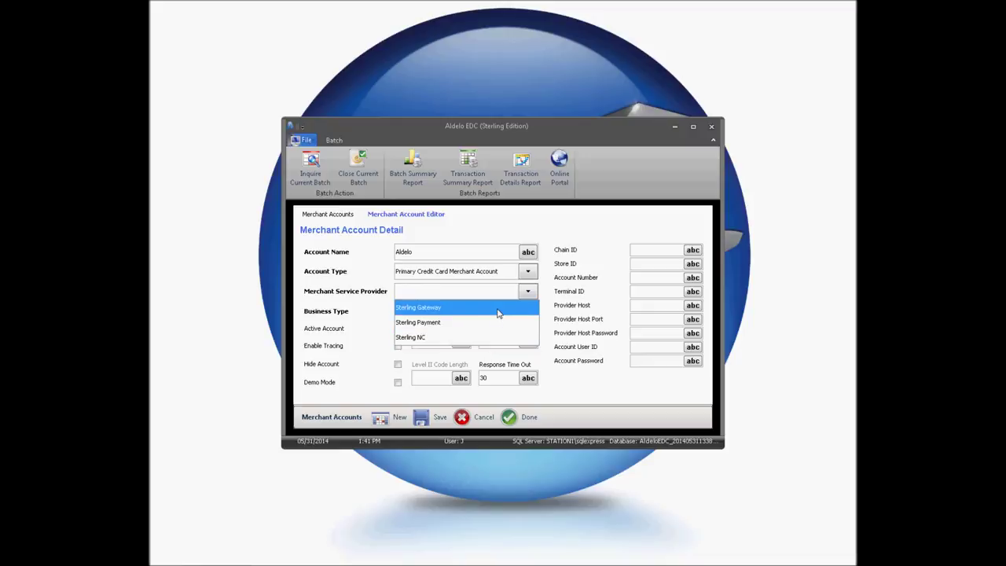
left_click(499, 312)
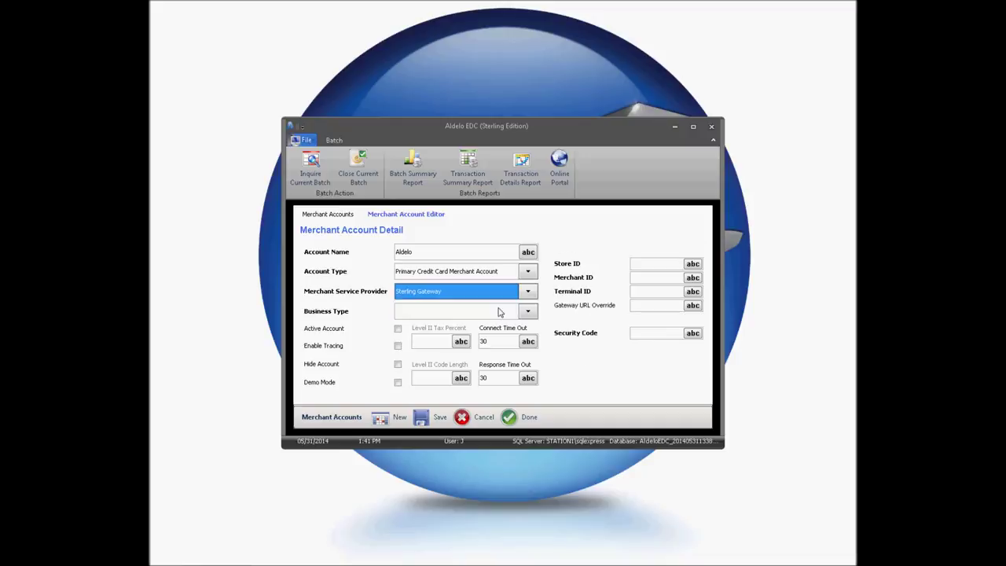
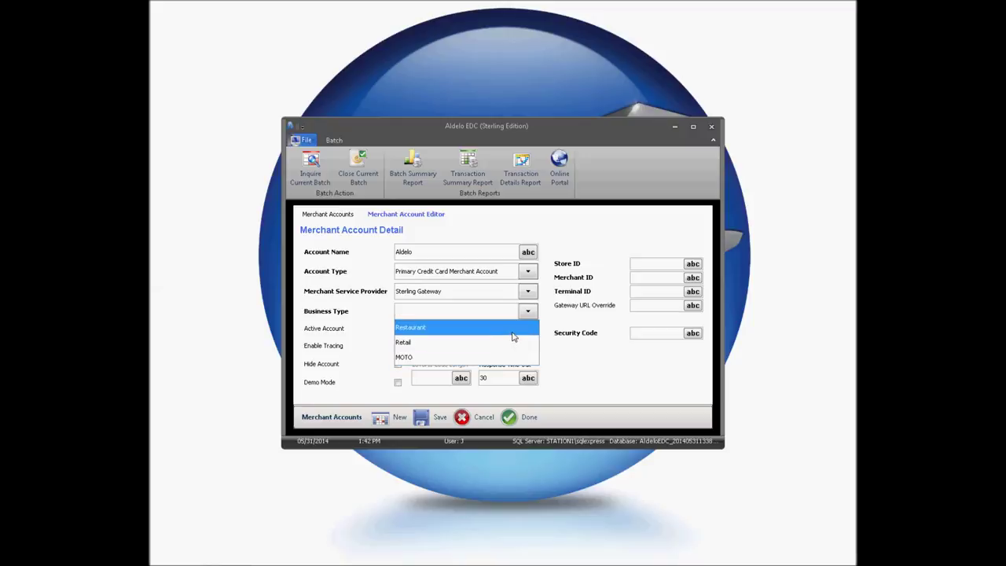
Step: Set the Sterling Gateway account's business type to Restaurant and check Active Account and Enable Tracing
left_click(513, 336)
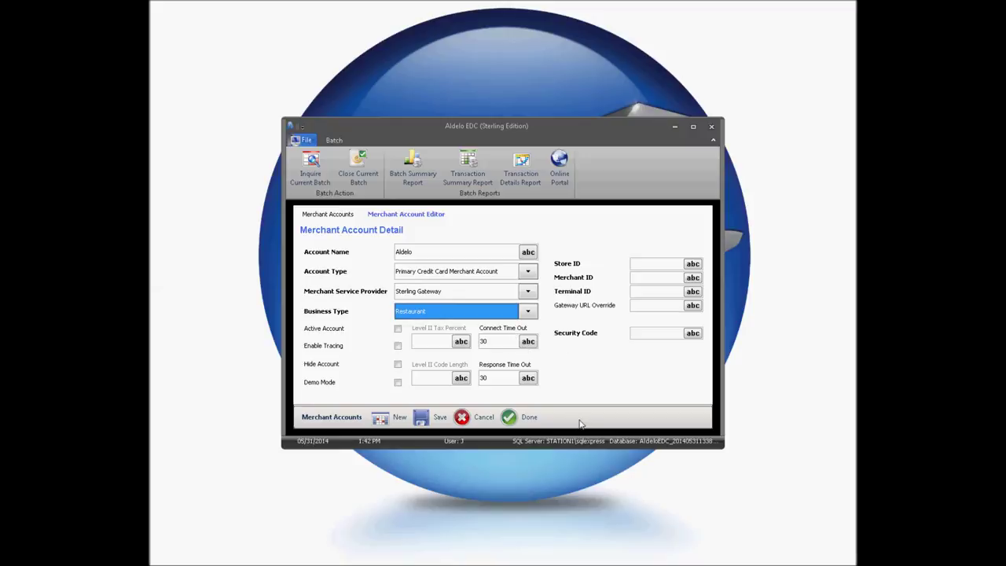
left_click(408, 315)
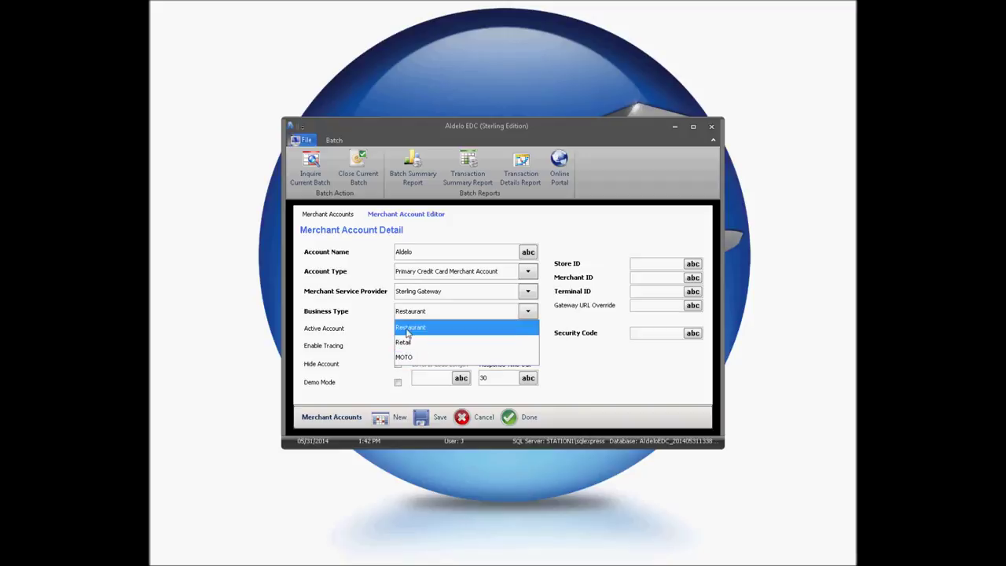
left_click(403, 328)
left_click(398, 330)
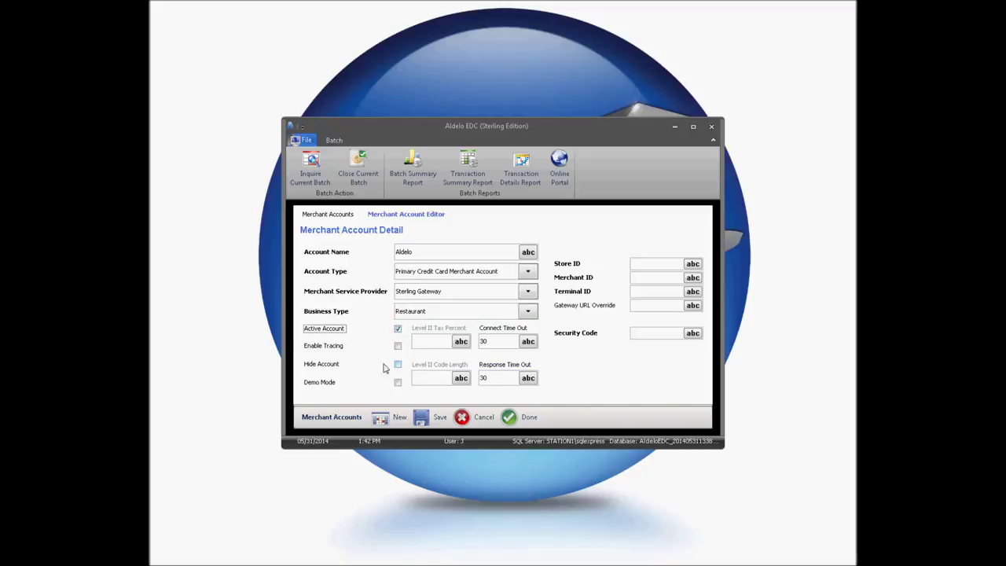
left_click(398, 346)
mouse_move(400, 382)
Step: Save the Restaurant merchant account, acknowledge the confirmation, and close the Merchant Account Editor
left_click(442, 418)
left_click(541, 333)
left_click(526, 416)
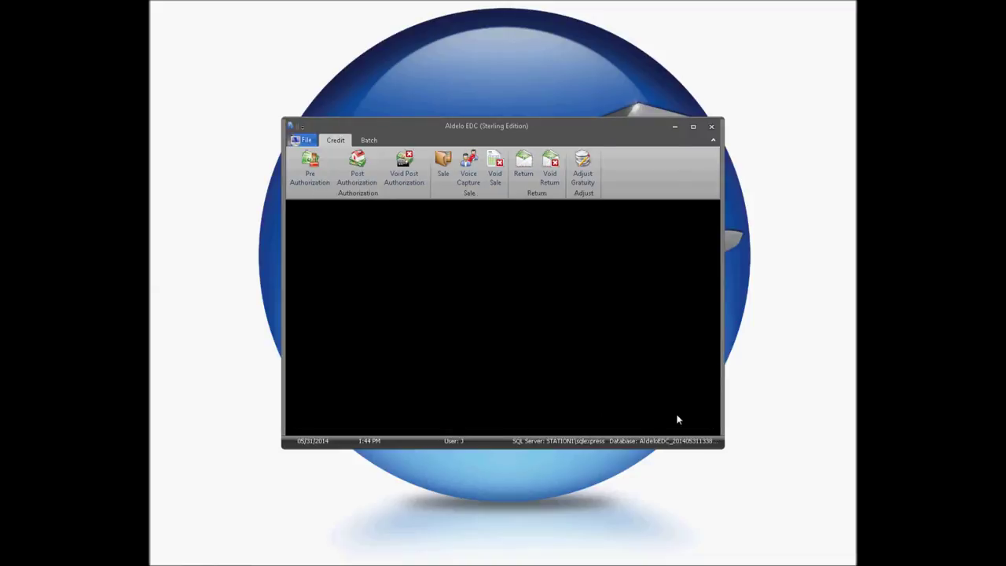